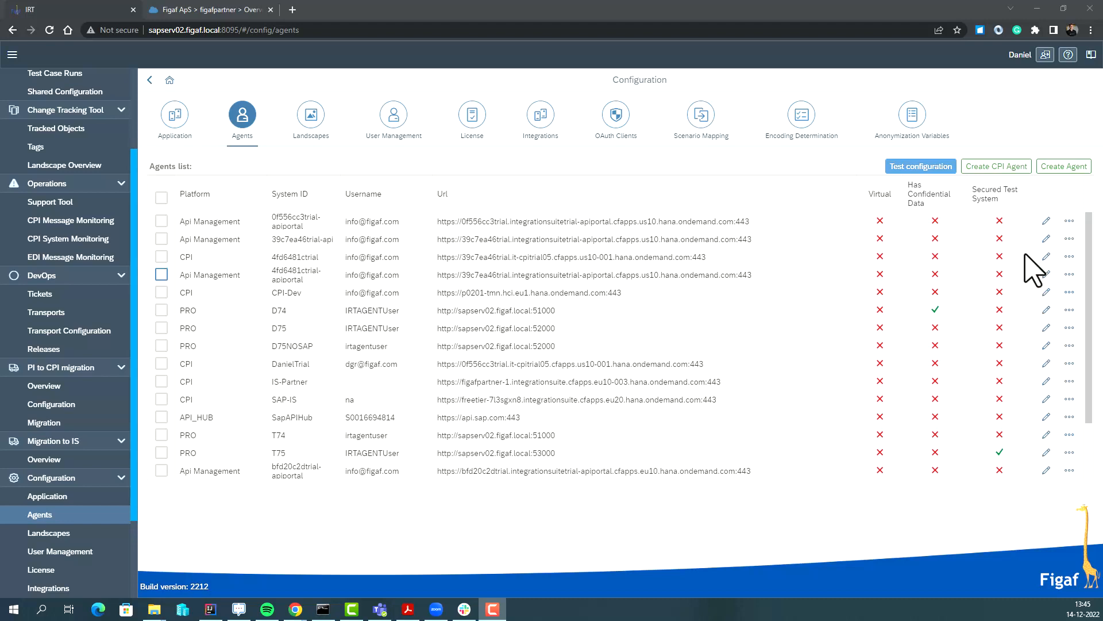
Start a new CPI agent and enter the System Id Dev-is2.
left_click(977, 170)
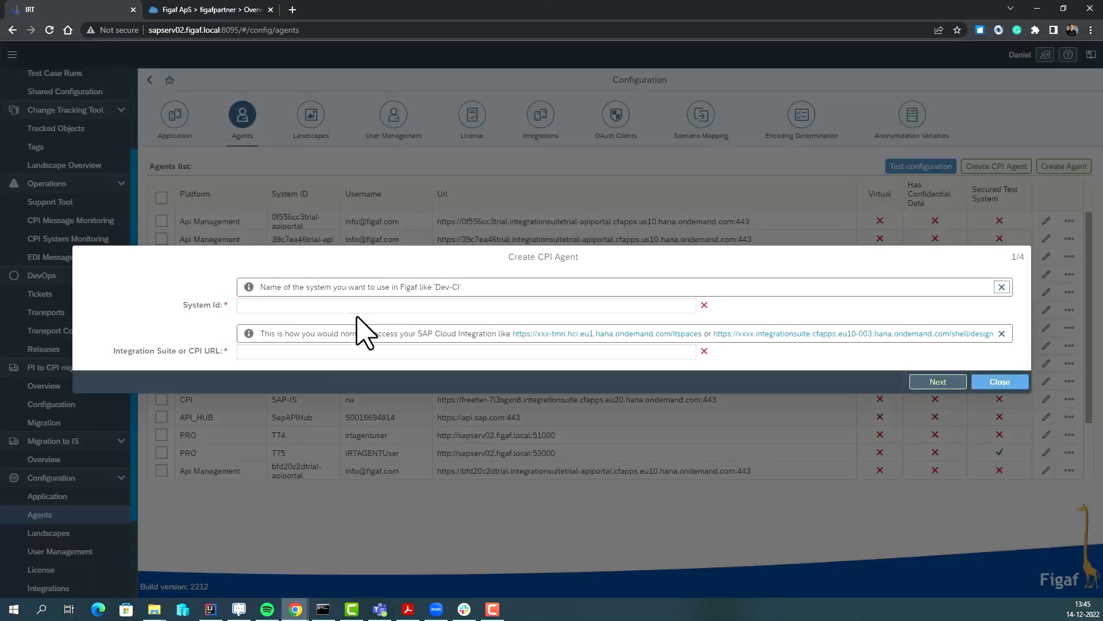
left_click(361, 306)
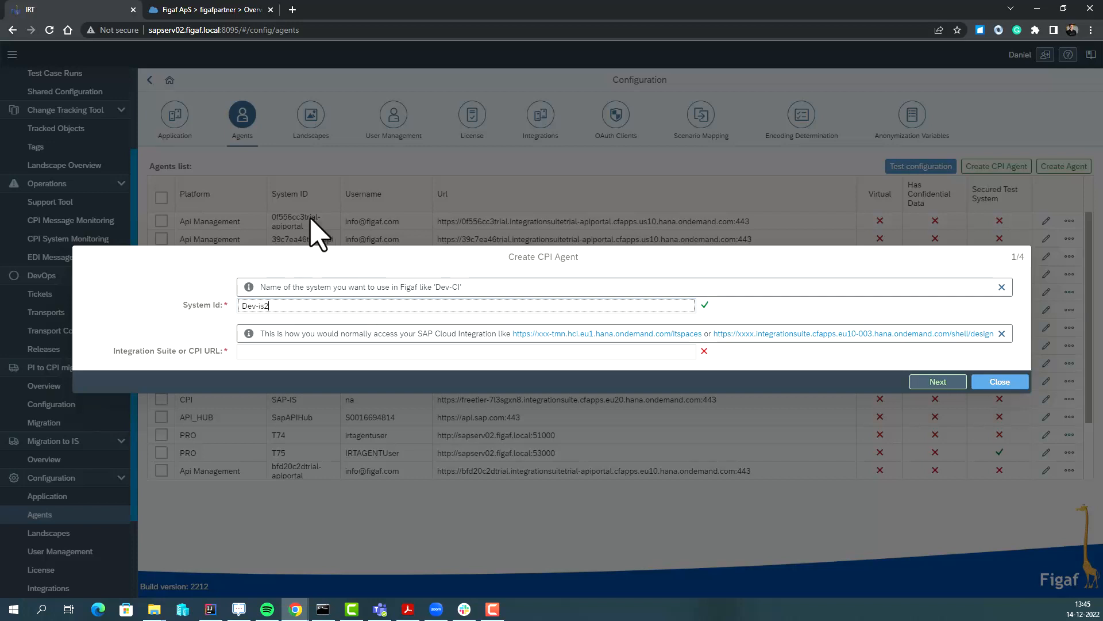
Launch Integration Suite from the subaccount via the Default Identity Provider and copy its URL.
left_click(172, 11)
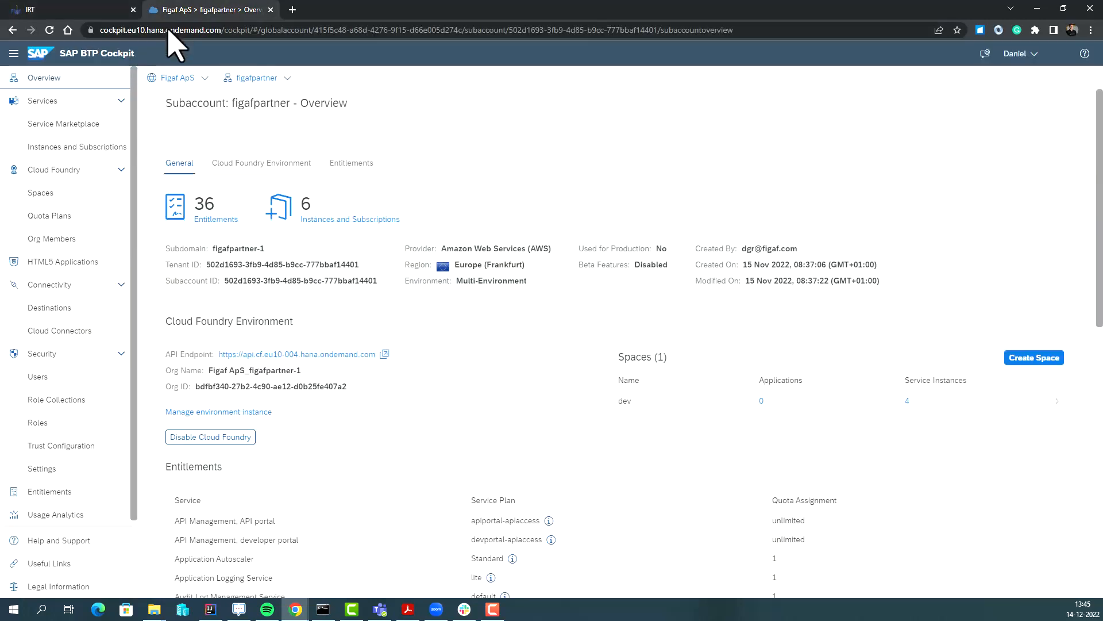
left_click(315, 227)
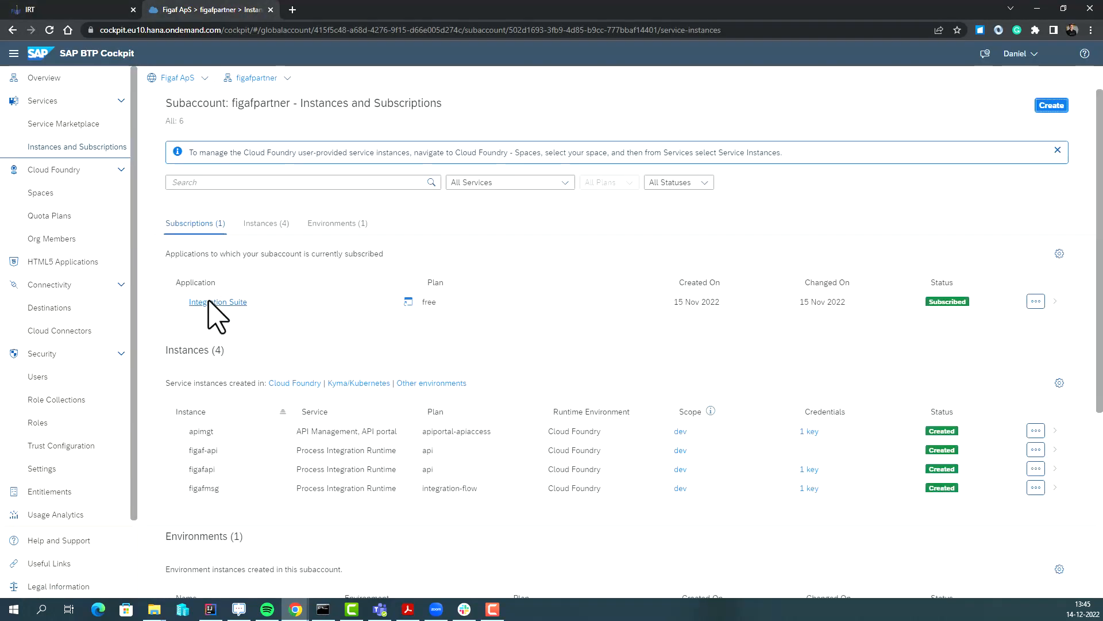
left_click(210, 302)
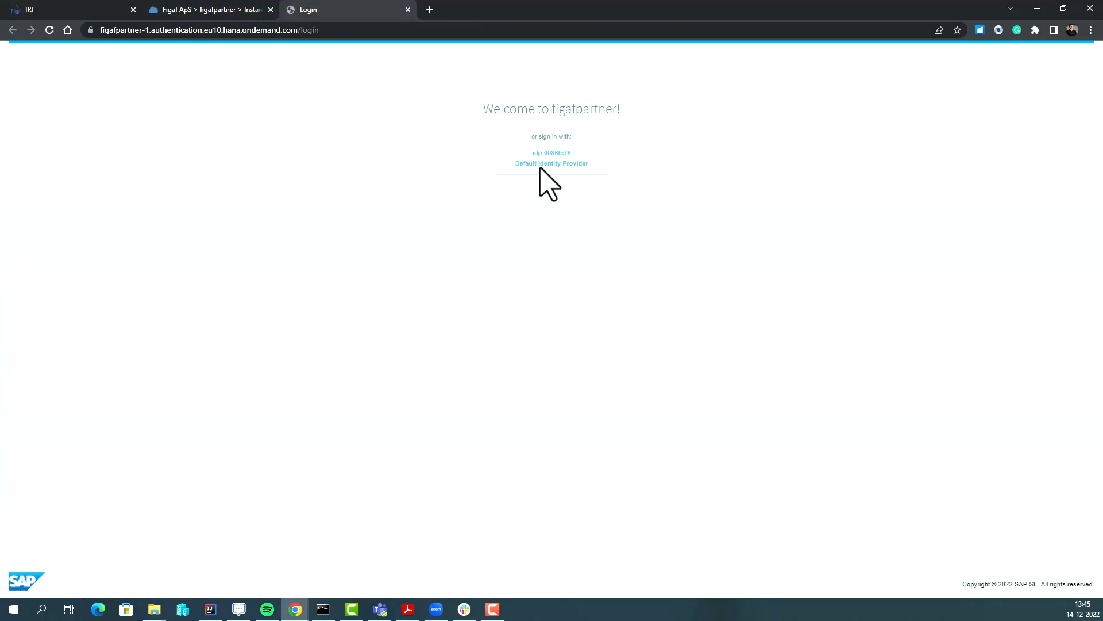
left_click(539, 164)
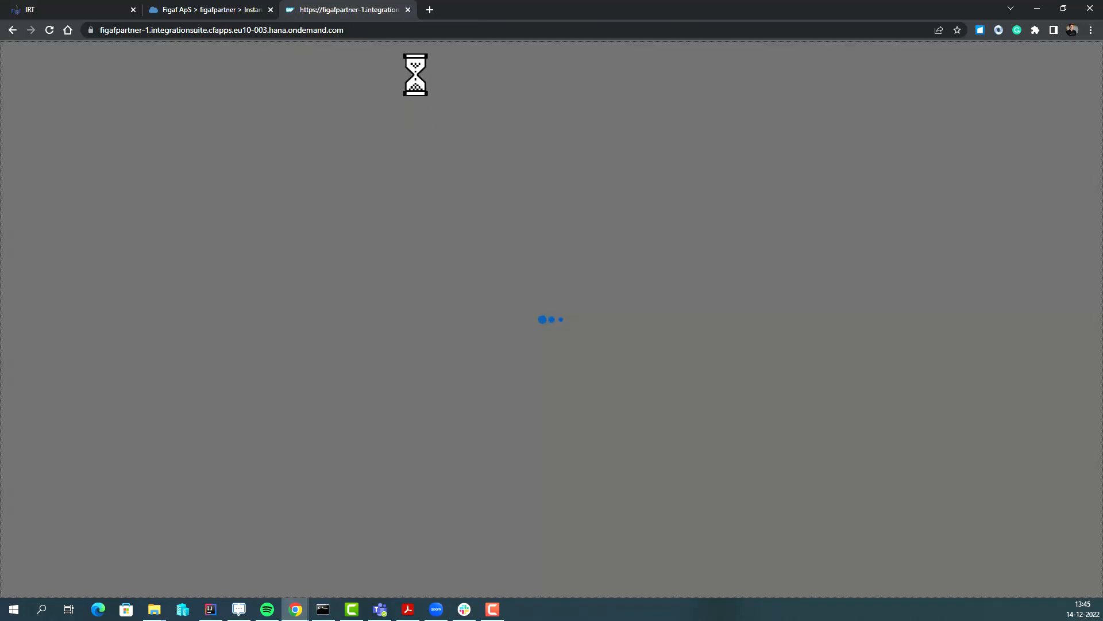
left_click(464, 30)
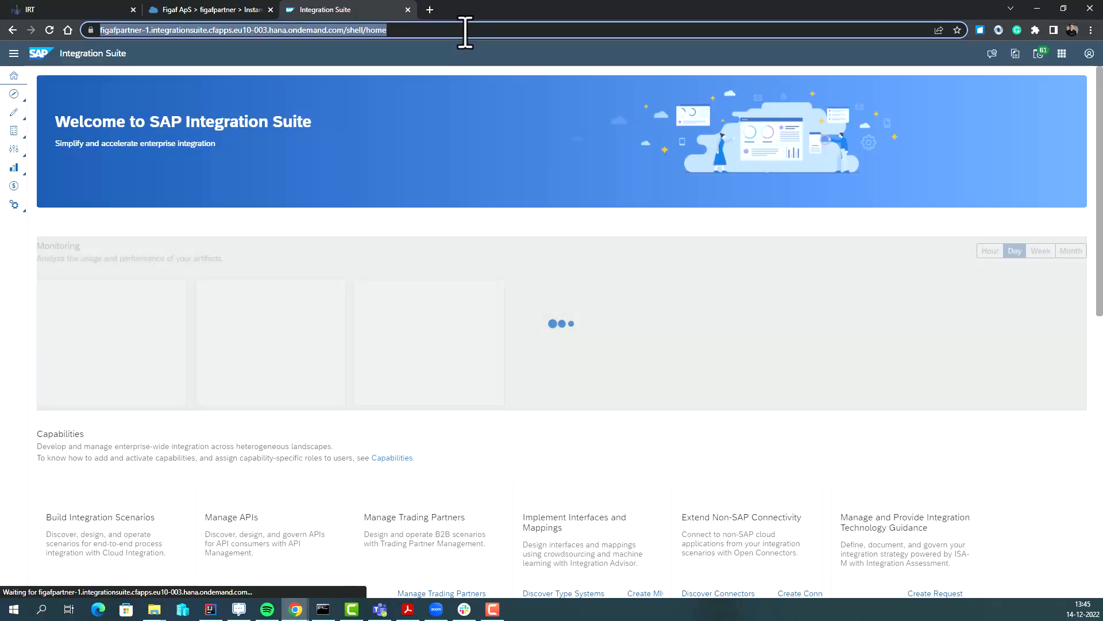
key("ctrl+c")
Paste the Integration Suite URL into the agent and create it.
left_click(86, 10)
left_click(448, 347)
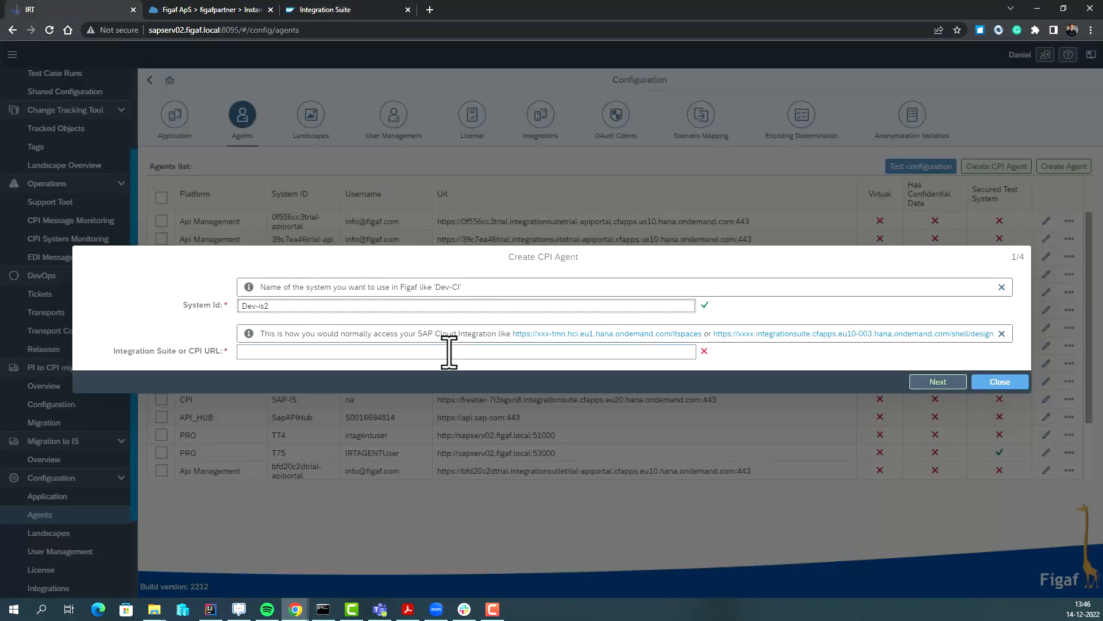
key("ctrl+v")
left_click(938, 383)
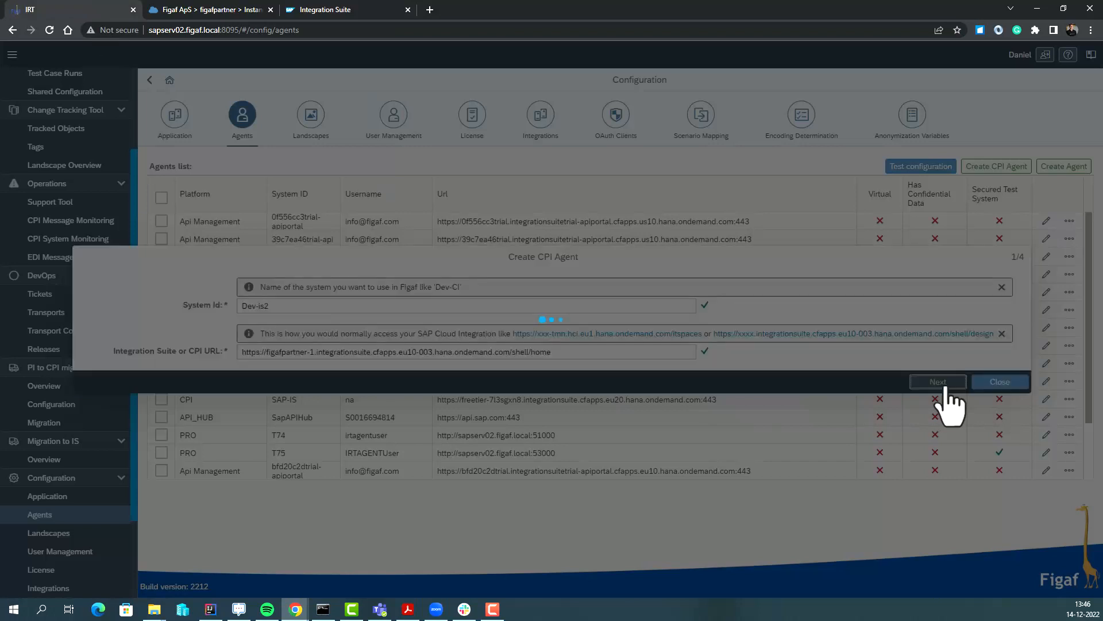
left_click(628, 348)
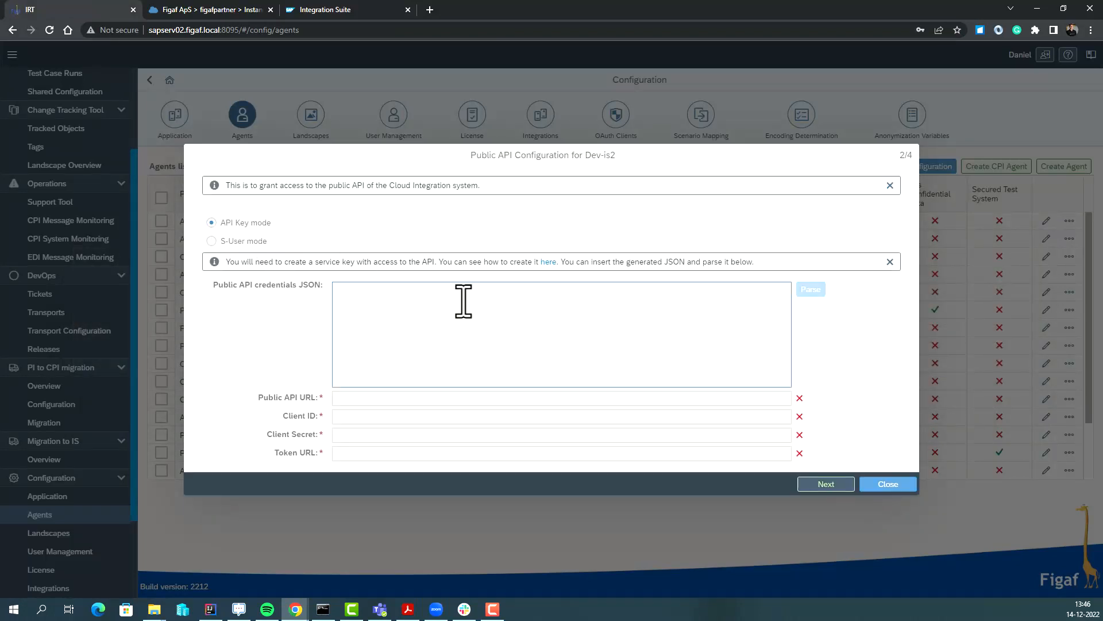
Toggle public API authentication to S-User mode and back to API Key mode.
left_click(261, 241)
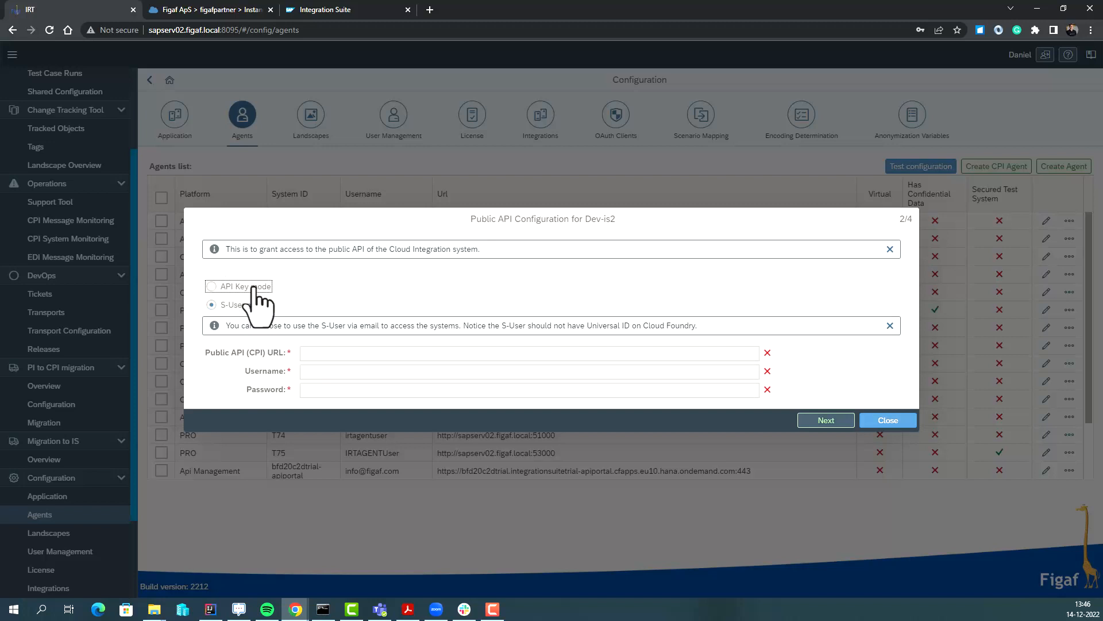
left_click_drag(254, 287, 511, 332)
left_click(546, 329)
left_click(242, 288)
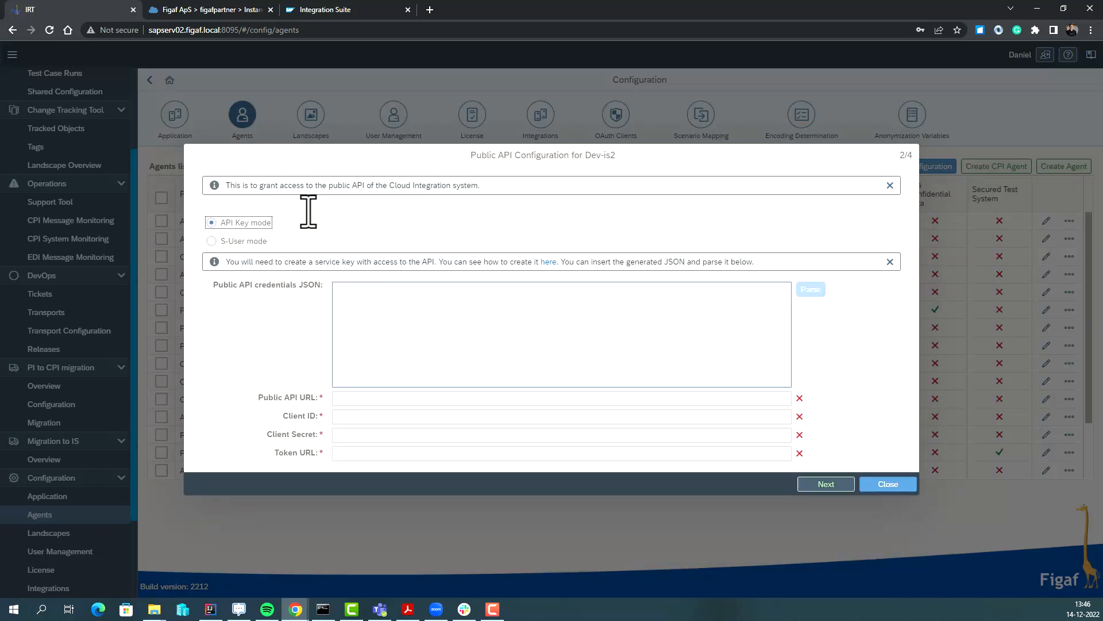
left_click(216, 11)
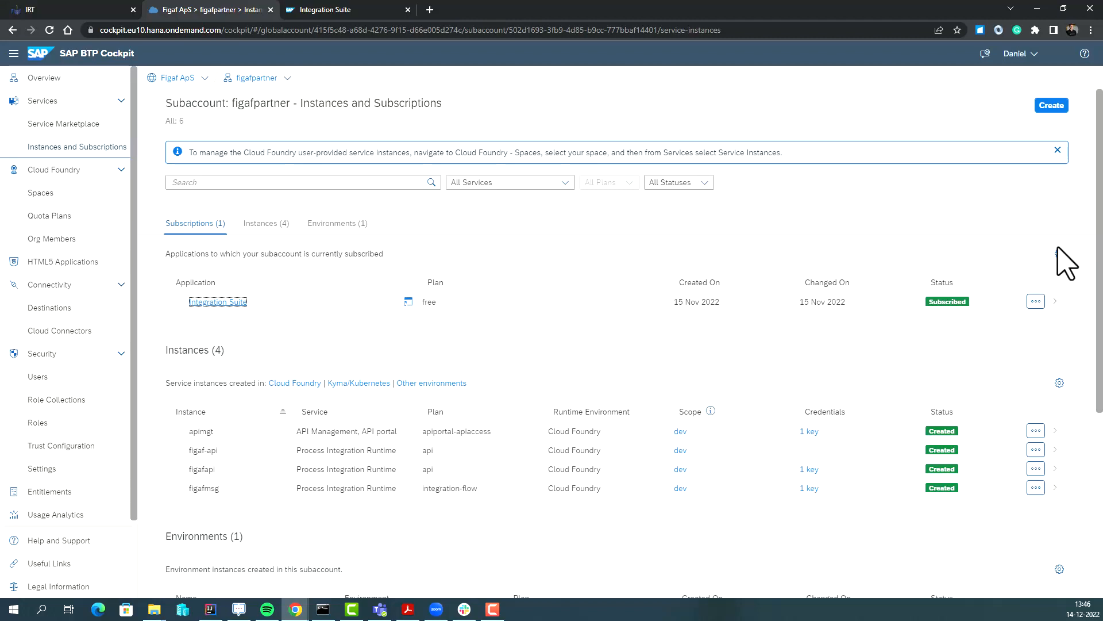
left_click(1055, 107)
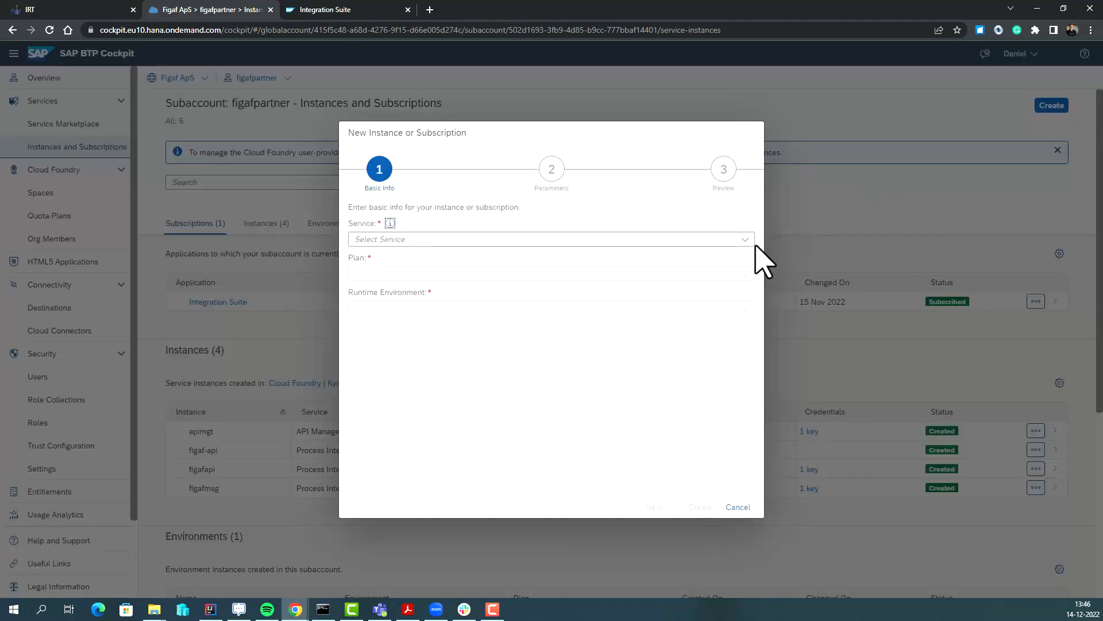
left_click(738, 508)
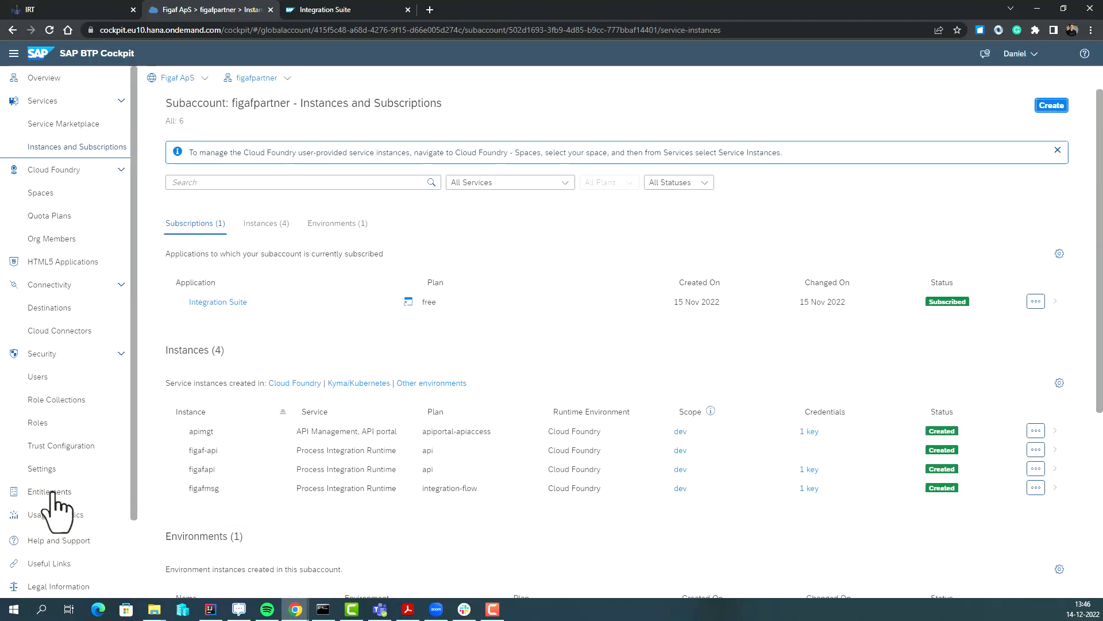
left_click(57, 492)
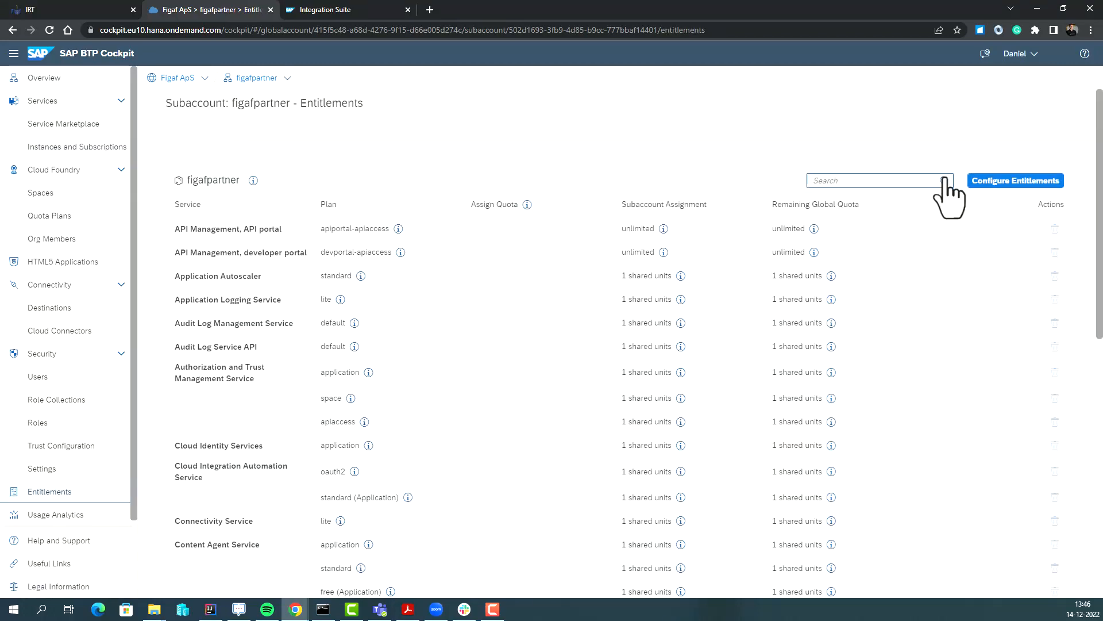
left_click(978, 181)
left_click(956, 183)
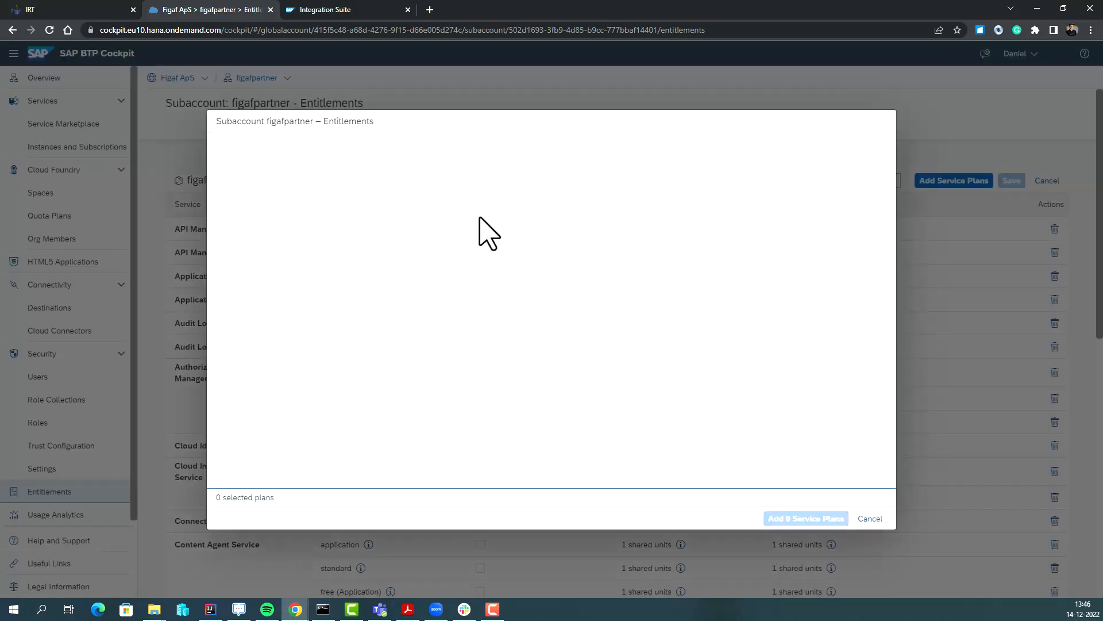
left_click(447, 163)
type("proce")
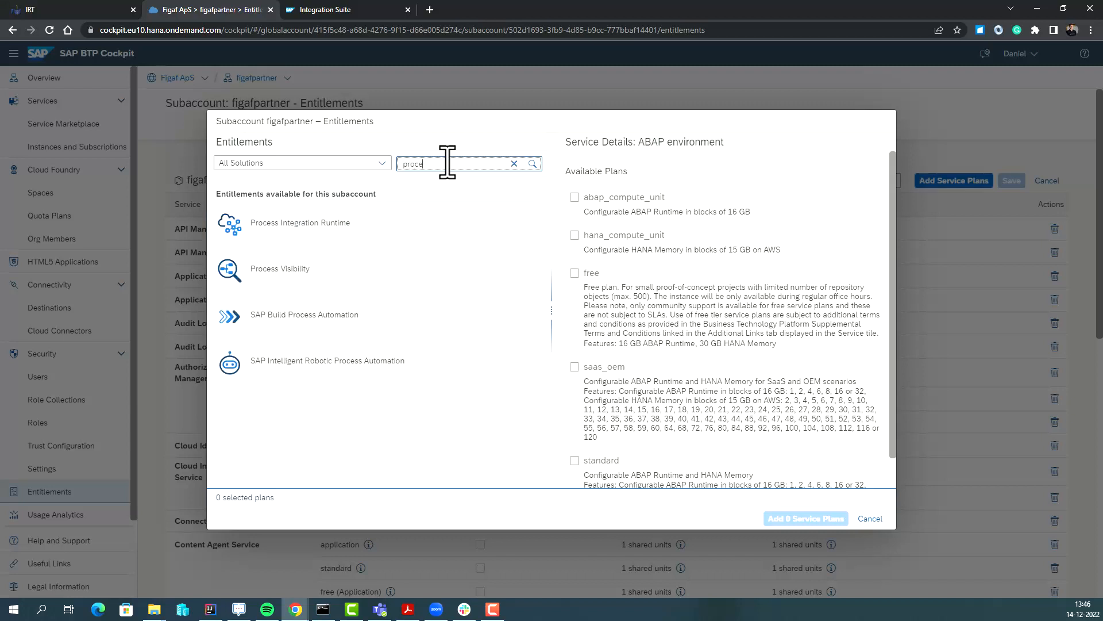
left_click(419, 228)
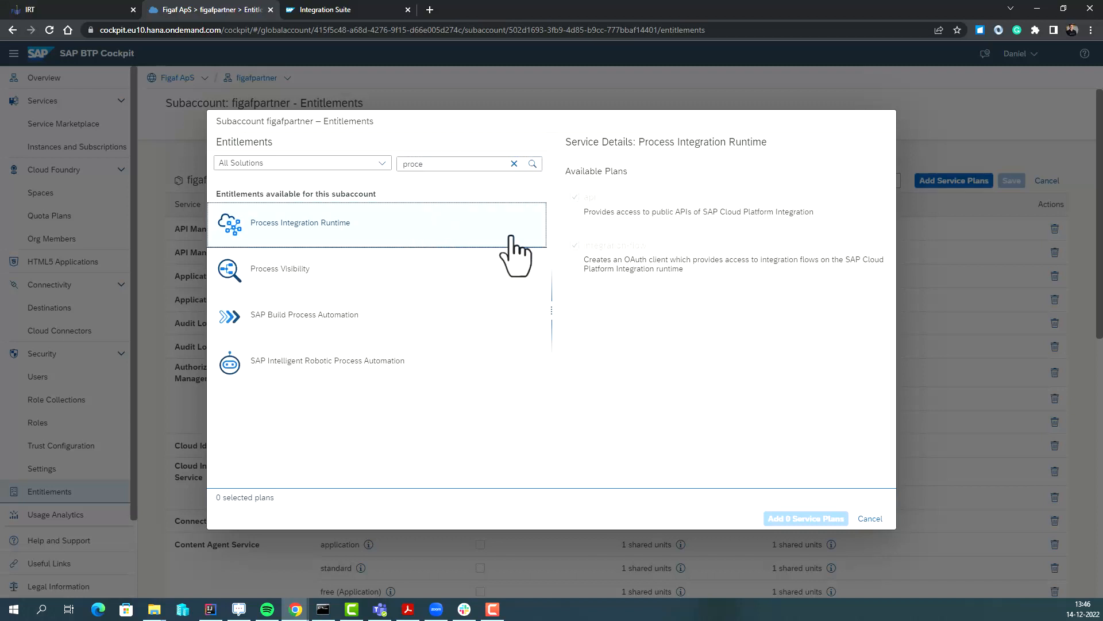
left_click(870, 519)
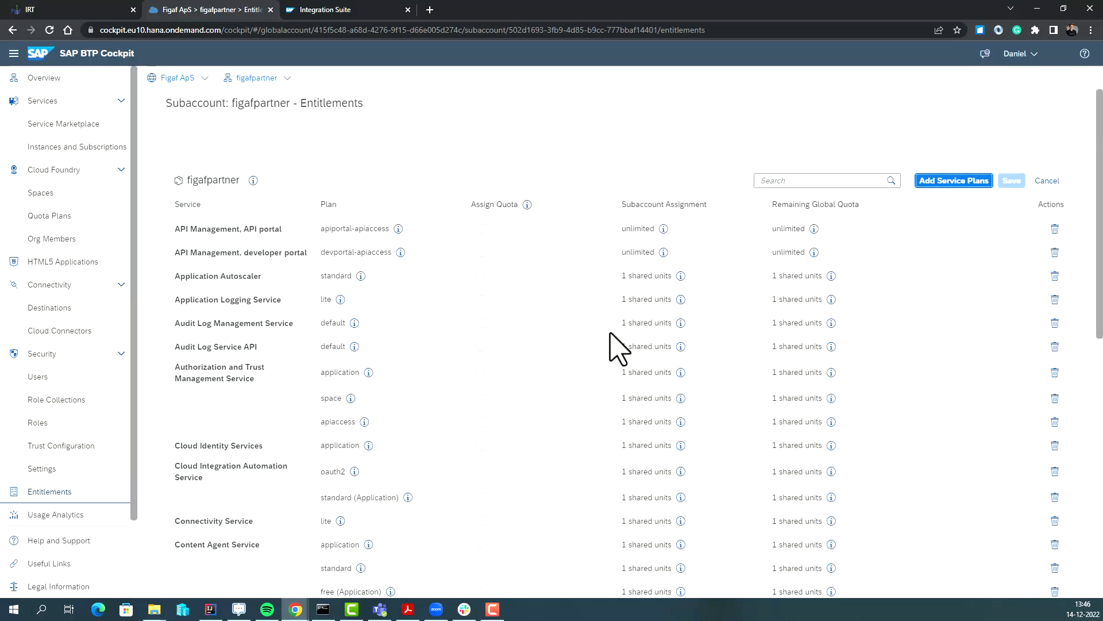
left_click(81, 148)
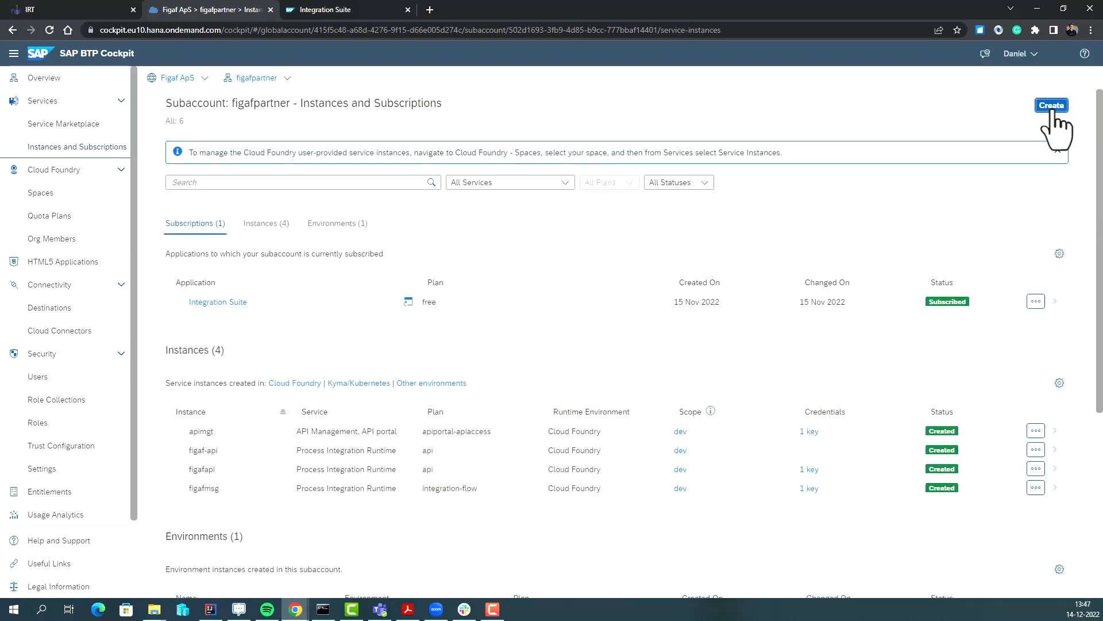
Begin a Process Integration Runtime instance on the api plan named figafdemoAPI.
left_click(1052, 108)
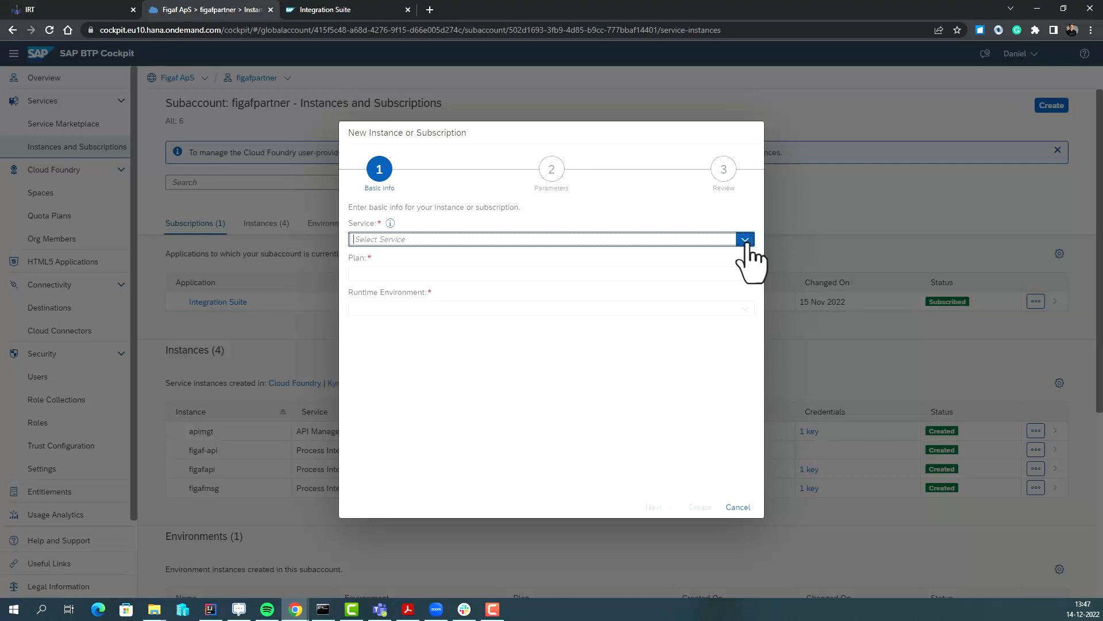
left_click(745, 239)
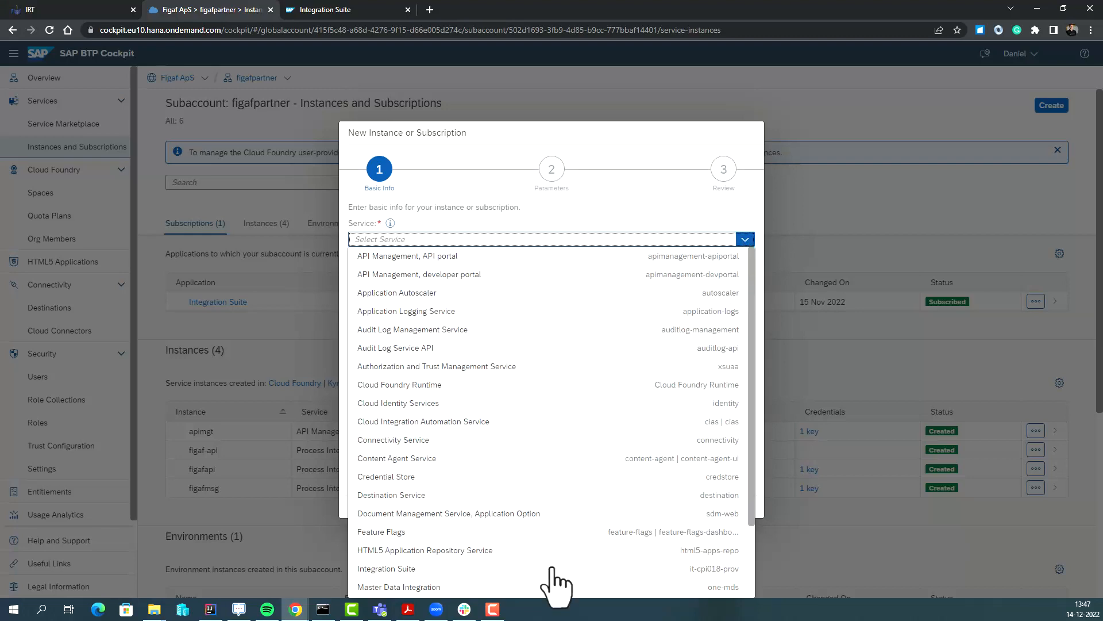
scroll(545, 555, "down", 2)
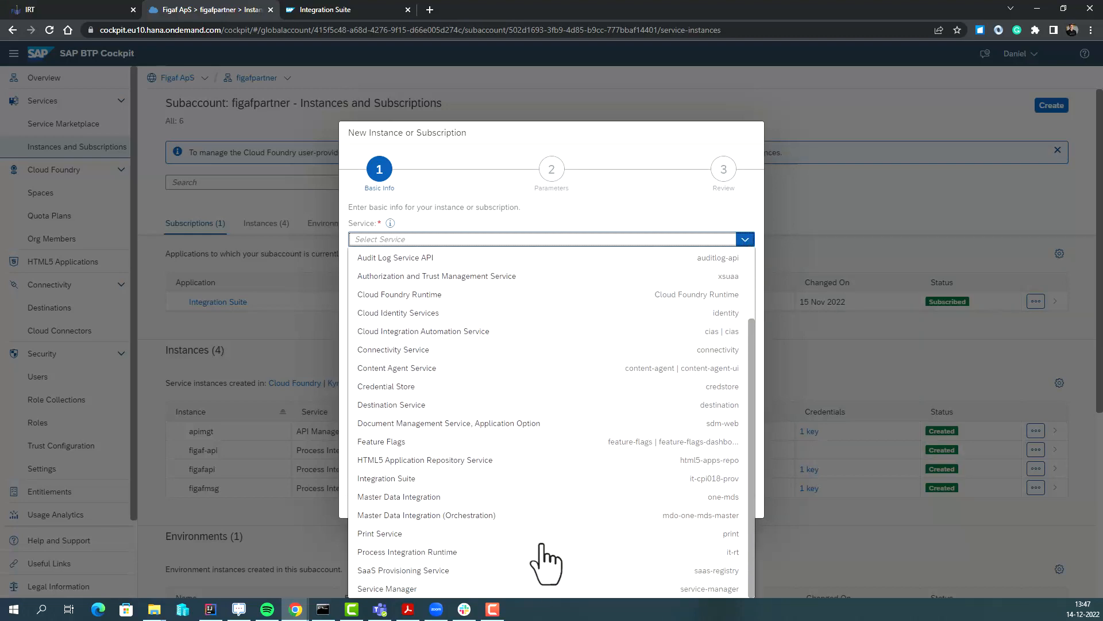
left_click(543, 550)
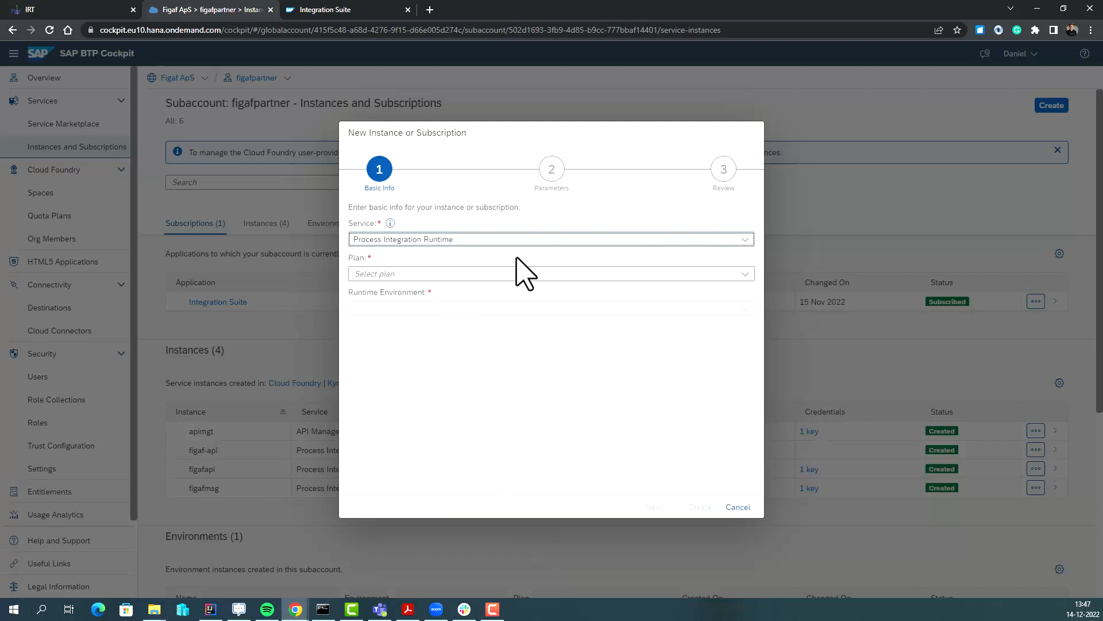
left_click(744, 274)
left_click(574, 296)
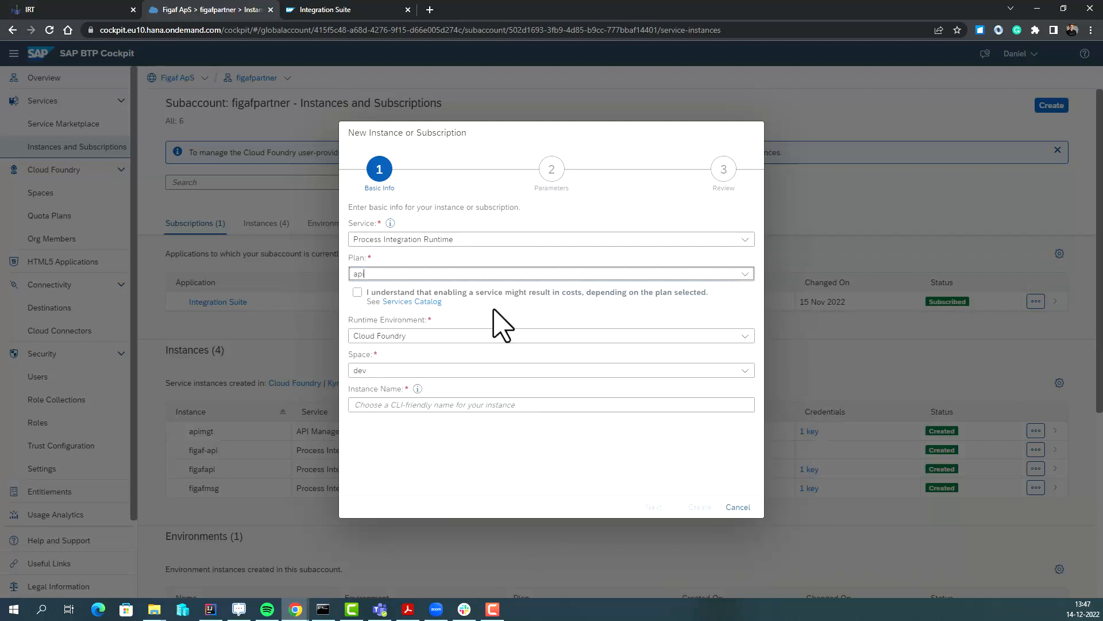
left_click(358, 292)
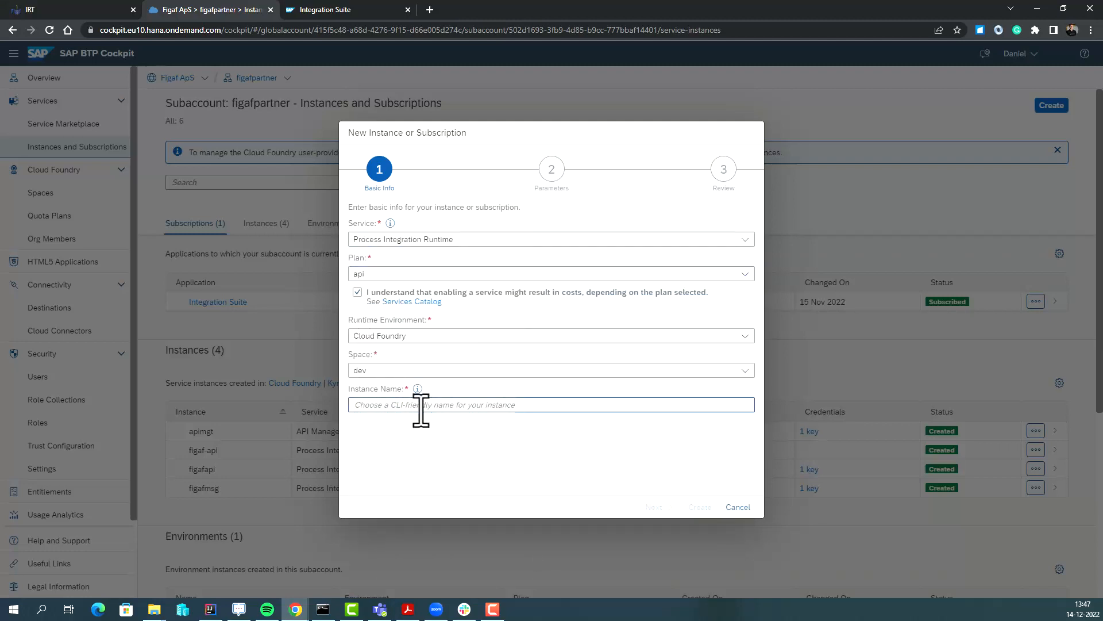
left_click(421, 409)
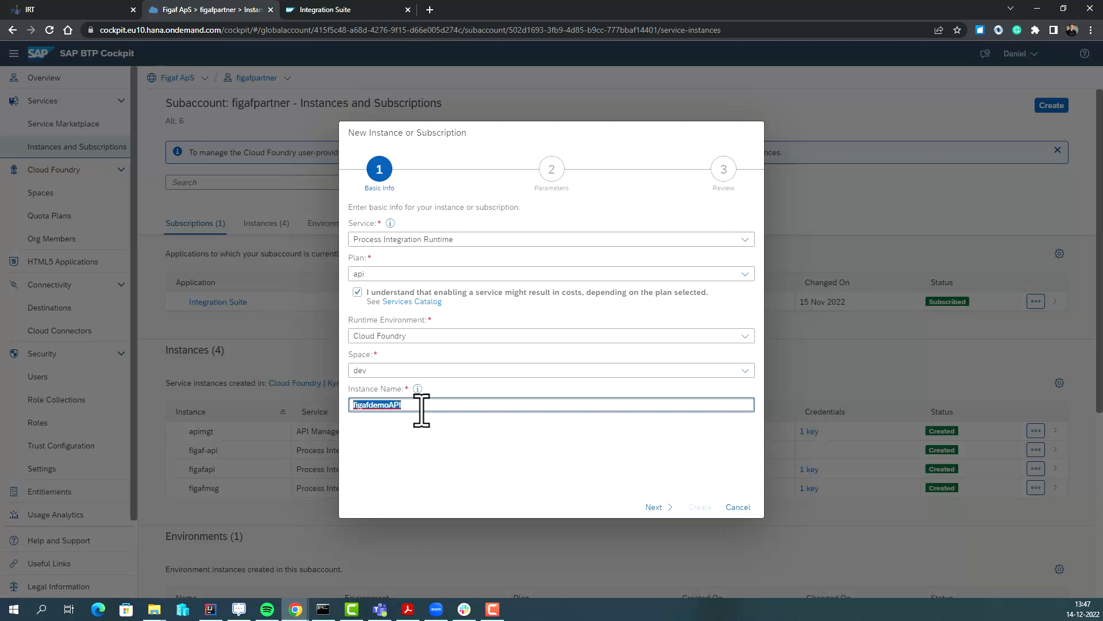
left_click(655, 507)
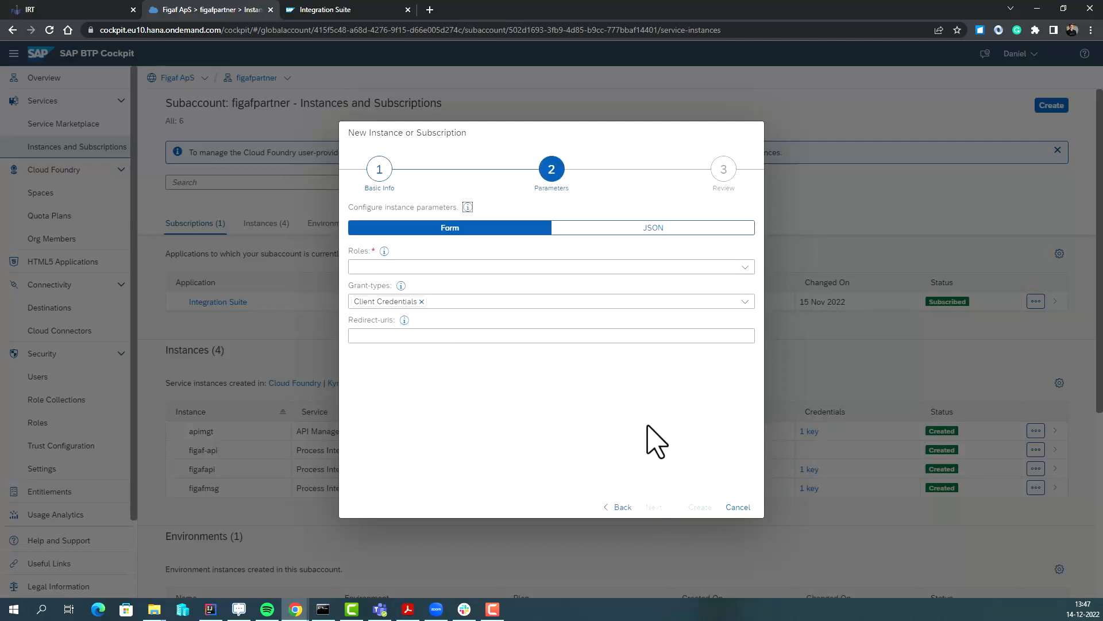
Grant the AuthGroup_Administrator, BusinessExpert and IntegrationDeveloper roles and create the instance.
left_click(744, 267)
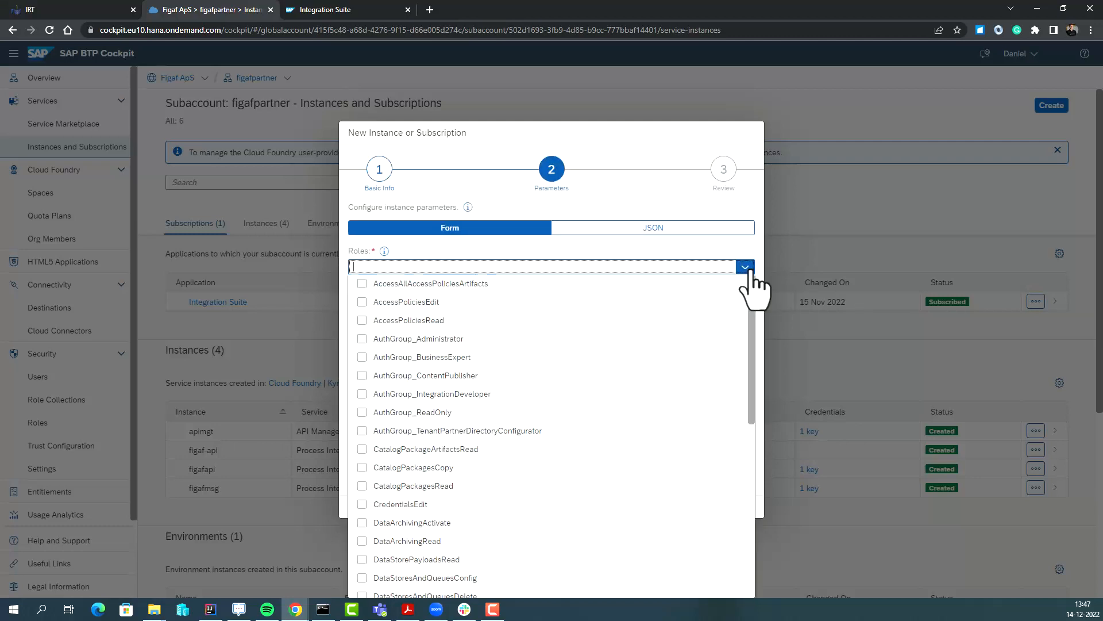
left_click(361, 340)
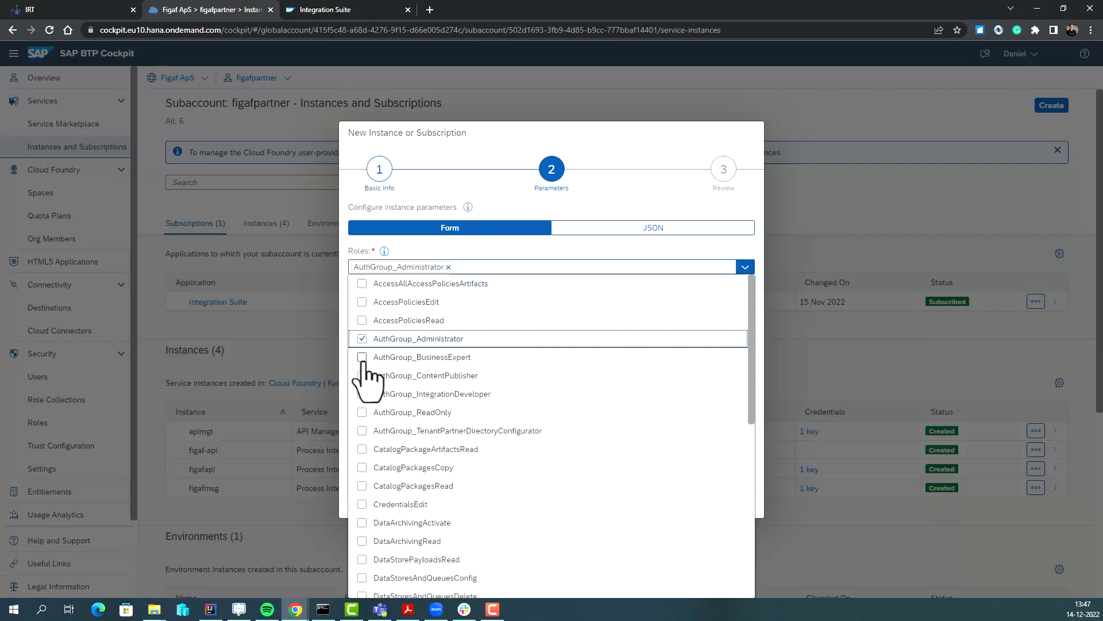
left_click(362, 357)
left_click(362, 393)
left_click(583, 265)
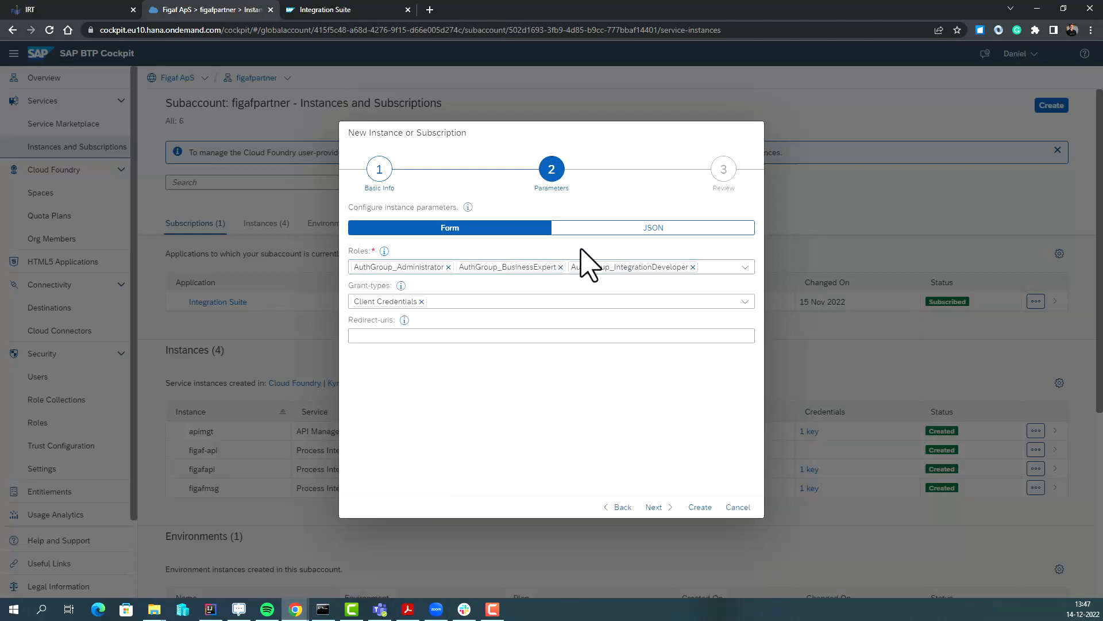
left_click(655, 508)
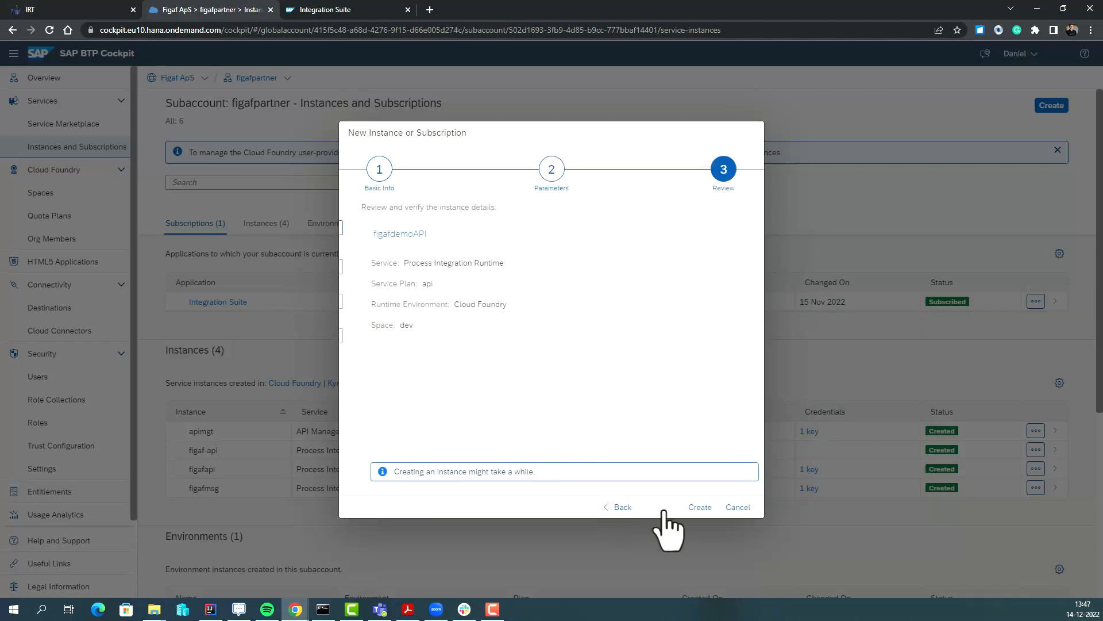
left_click(699, 507)
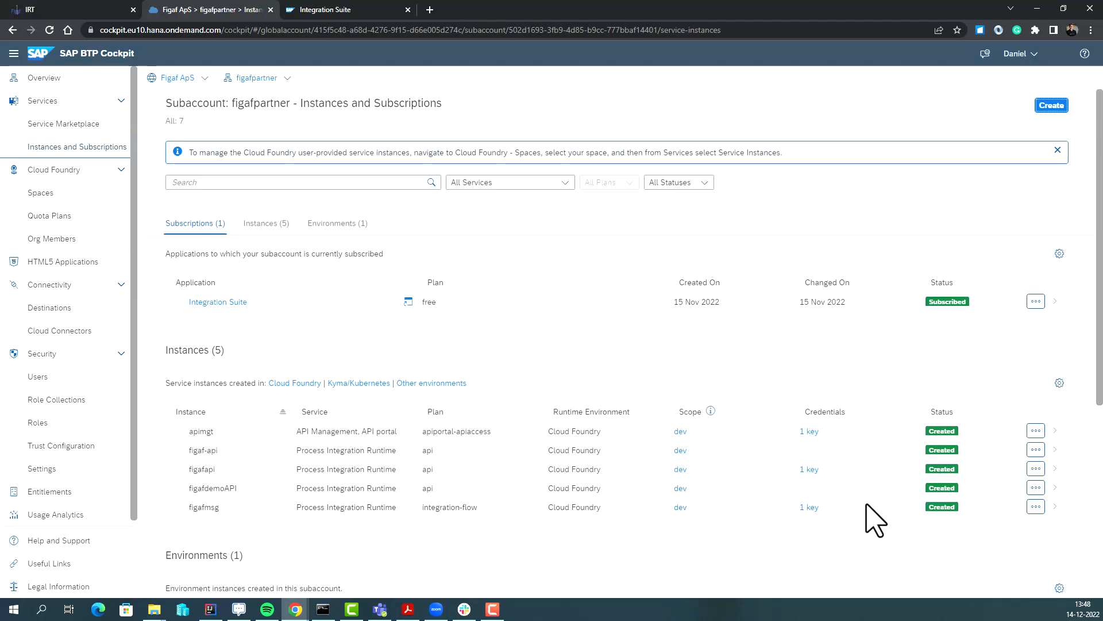
Create a service key named figafdemoAPI on the figafdemoAPI instance.
left_click(1057, 488)
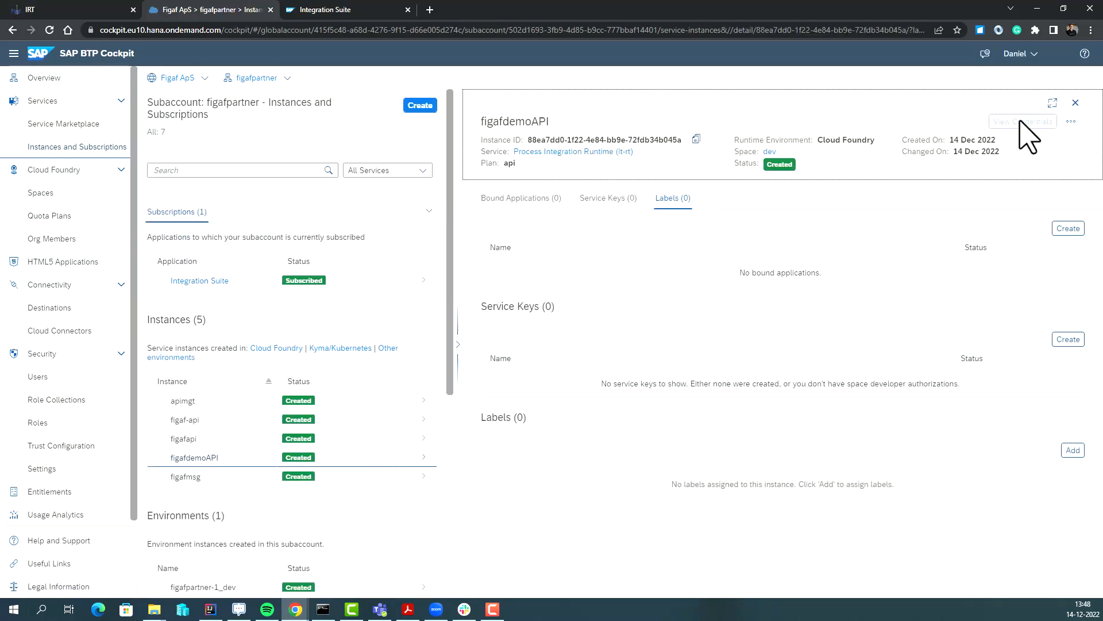
left_click(1068, 339)
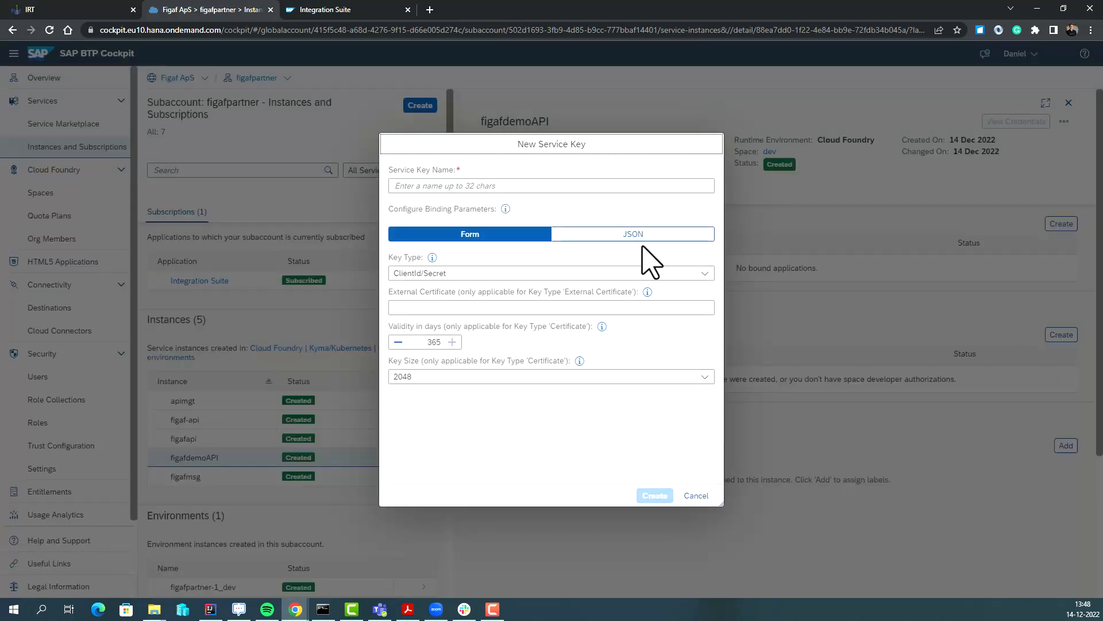
left_click(504, 185)
type("figafdemoAPI")
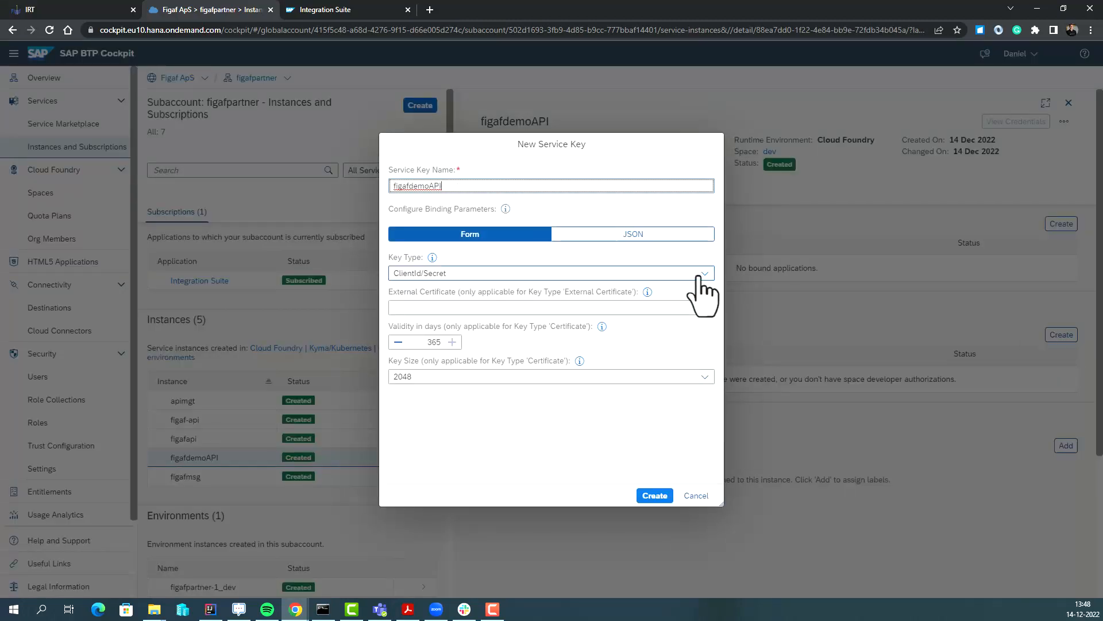
left_click(652, 494)
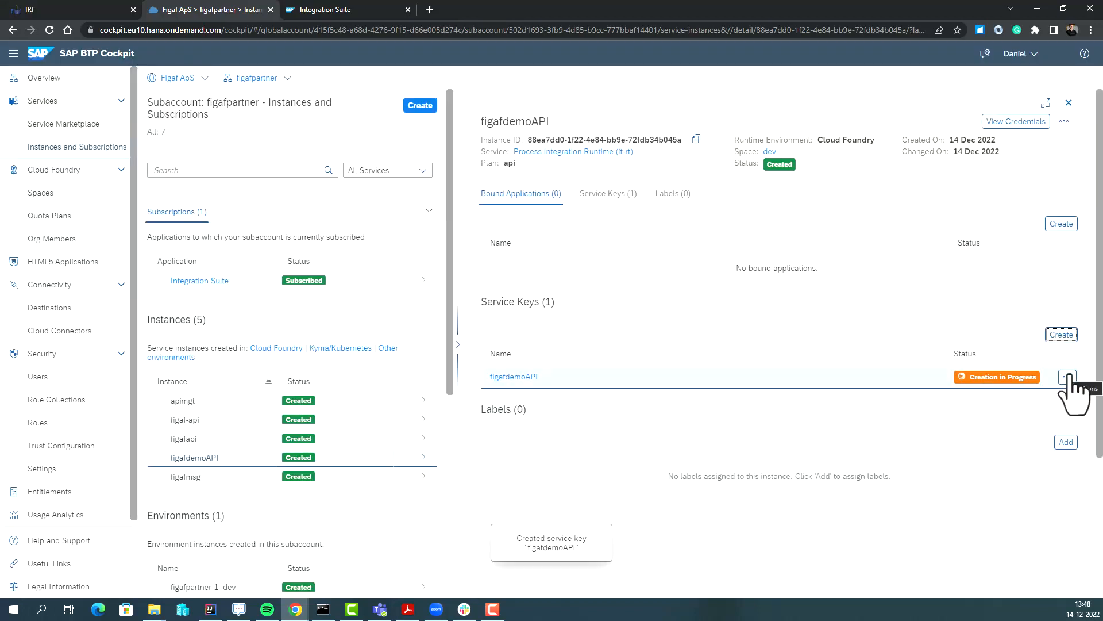
Copy the figafdemoAPI service key's credentials JSON.
left_click(1068, 377)
left_click(1064, 404)
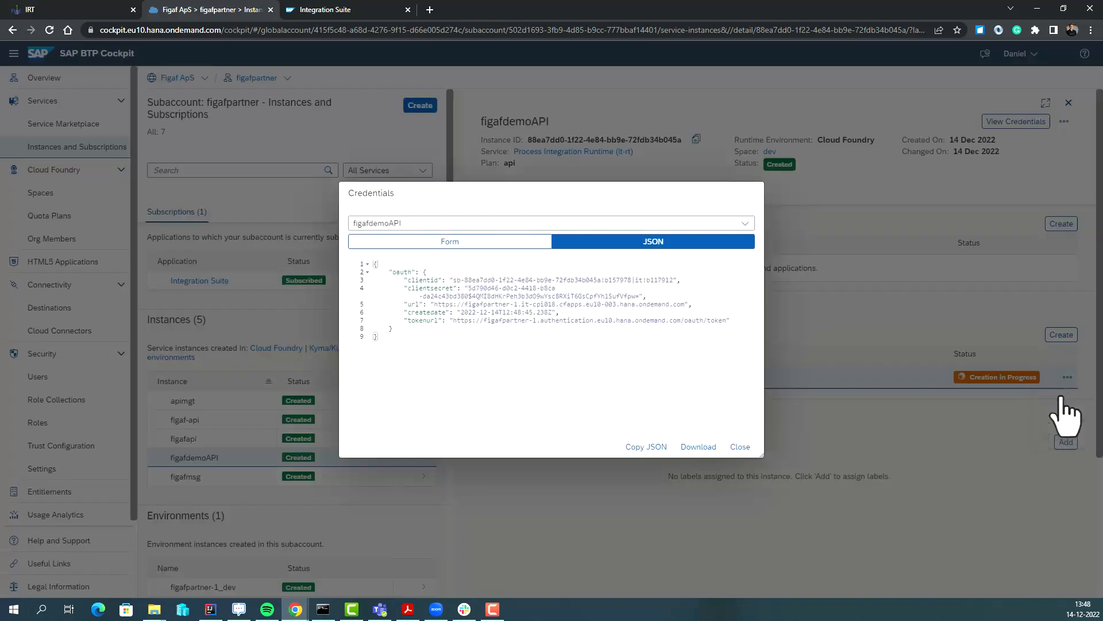
left_click(661, 452)
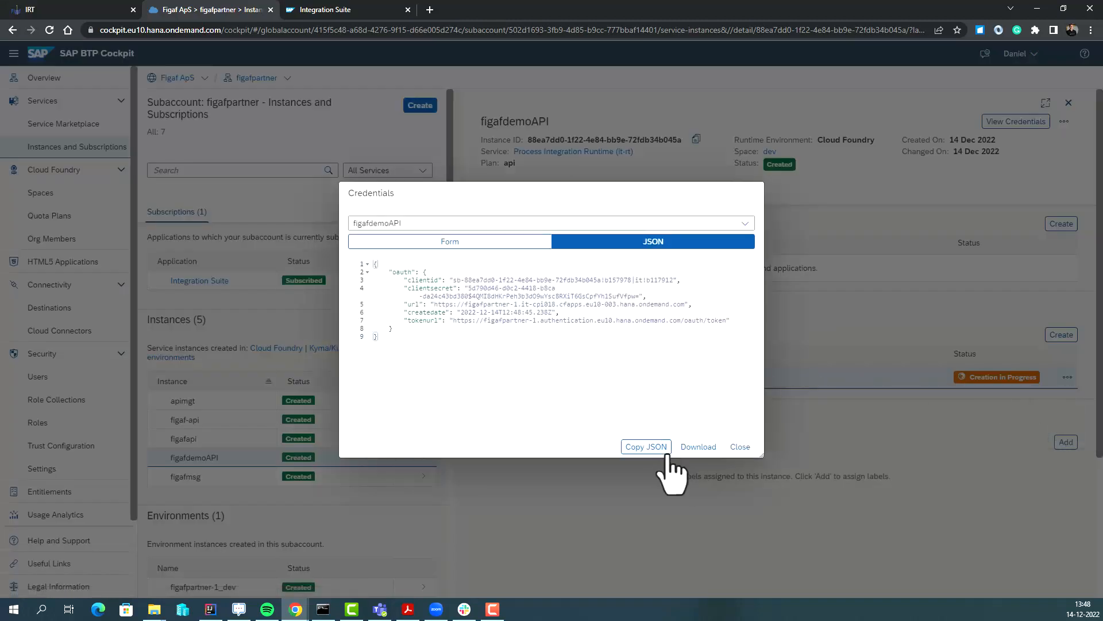
left_click(102, 11)
Paste the figafdemoAPI key JSON, parse it and verify the public API connection.
left_click(404, 337)
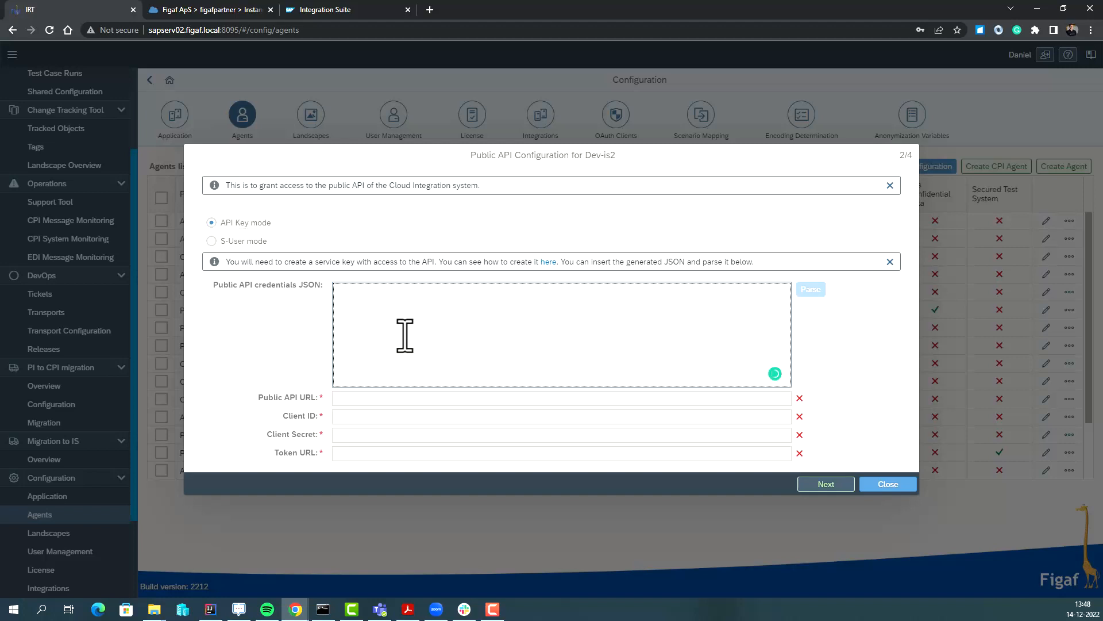
key("ctrl+v")
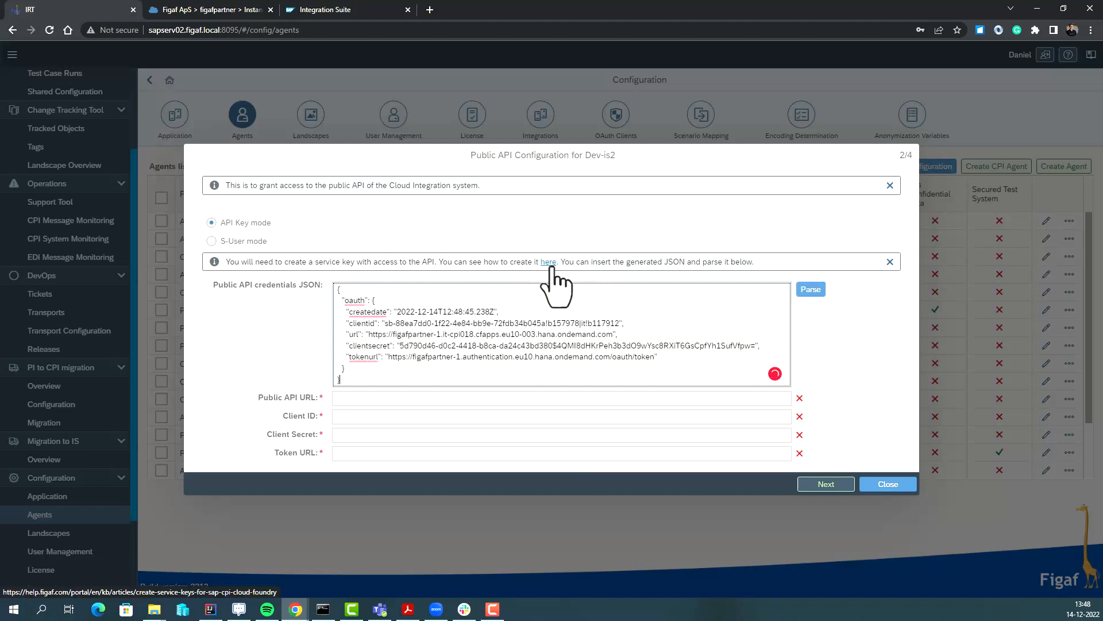
left_click(811, 289)
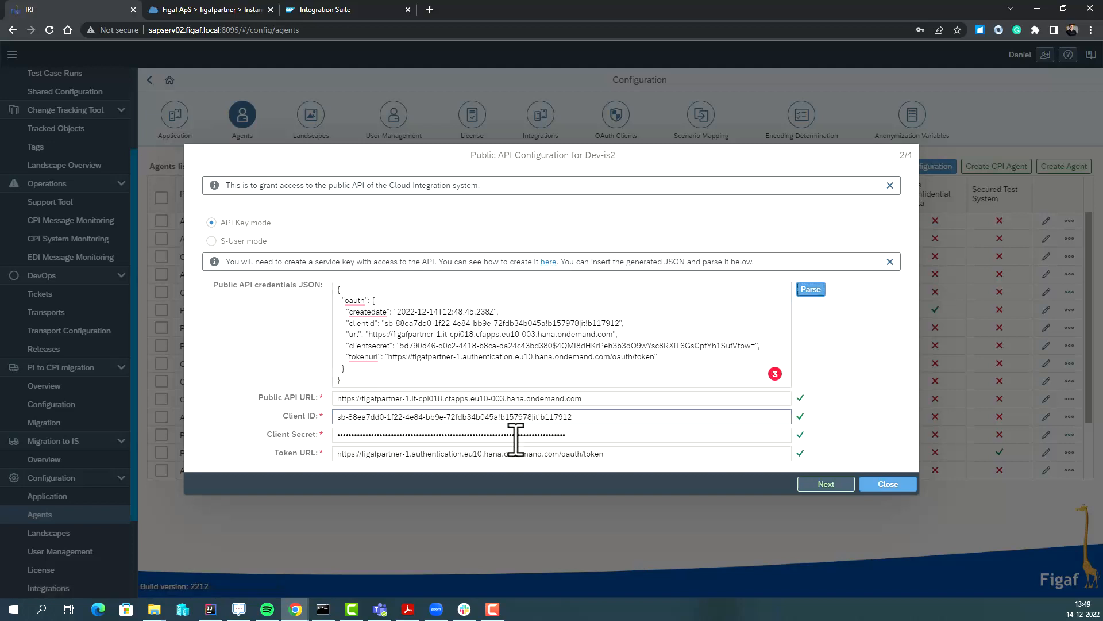
left_click(827, 485)
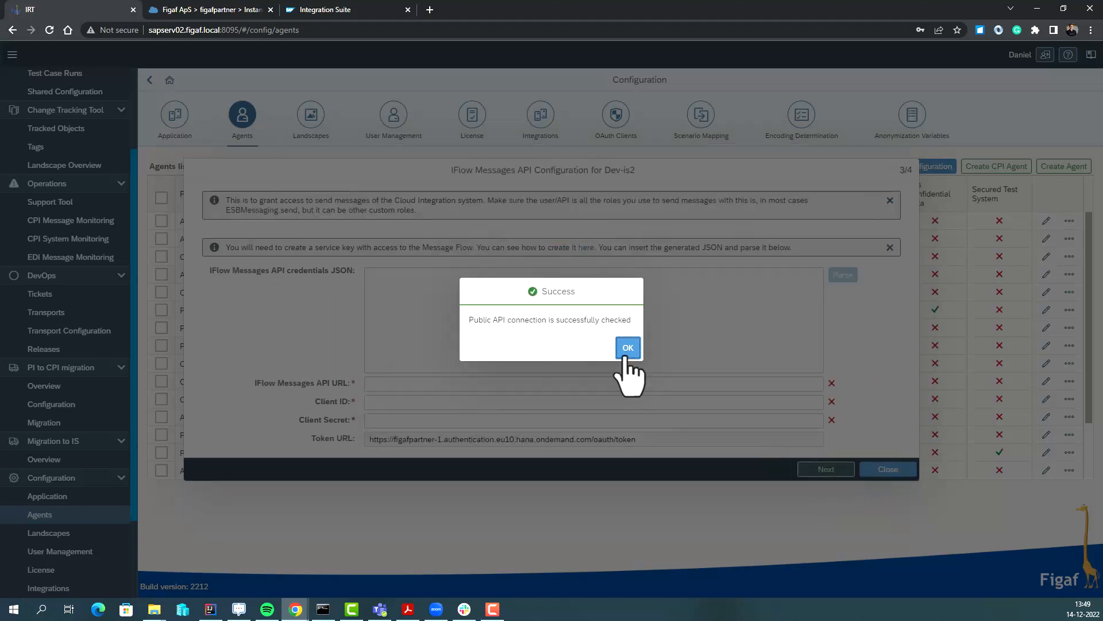
left_click(628, 348)
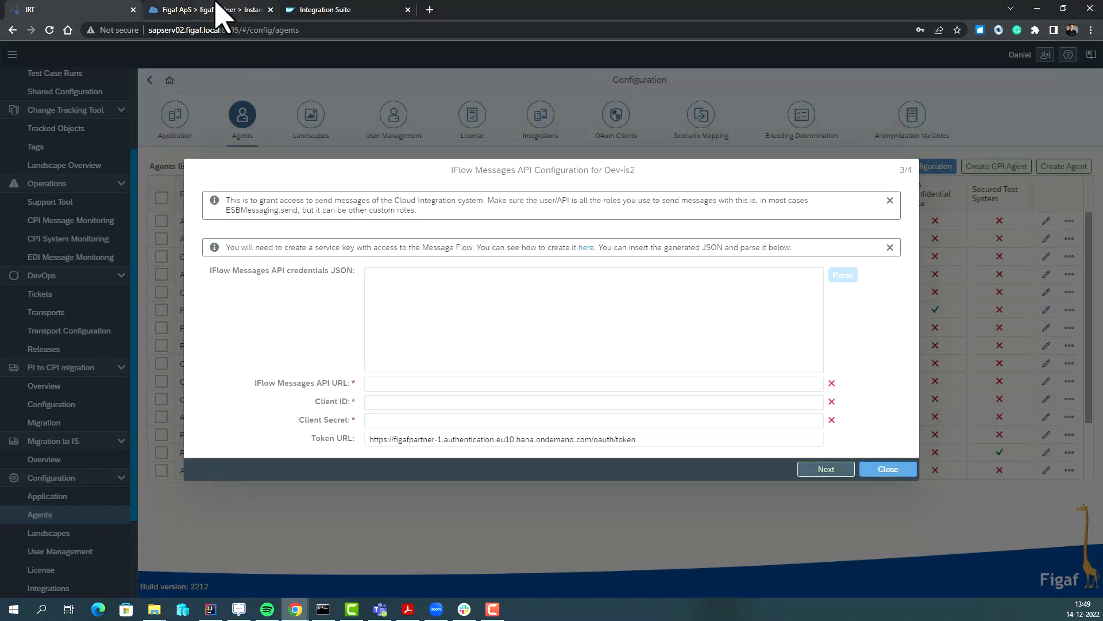
left_click(218, 8)
Begin a Process Integration Runtime instance on the integration-flow plan named figafDemoMSG.
left_click(740, 447)
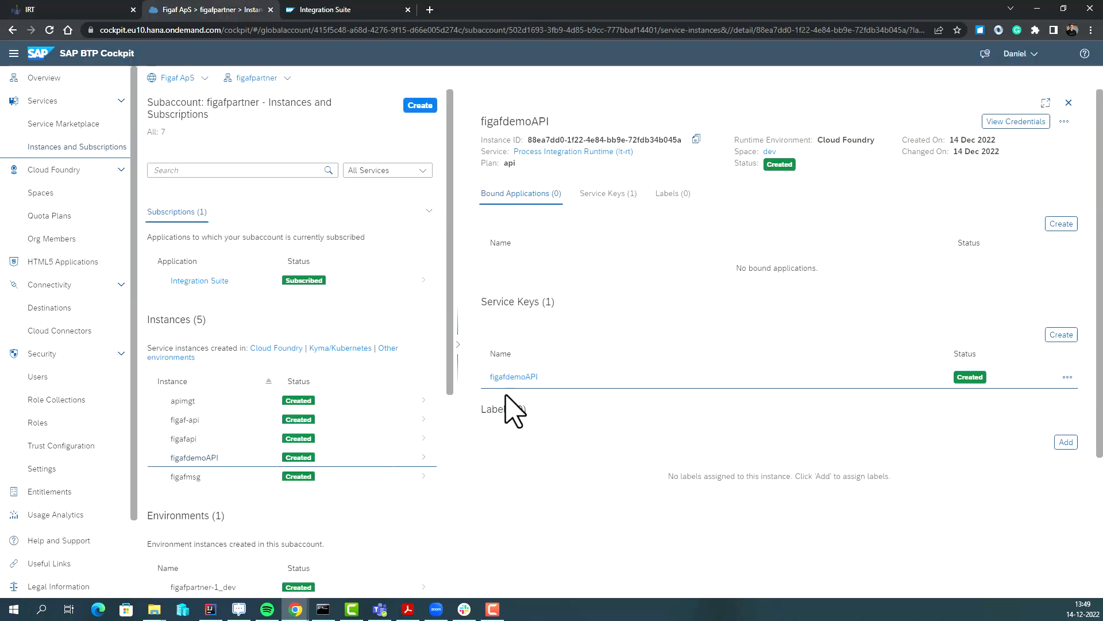
left_click(421, 106)
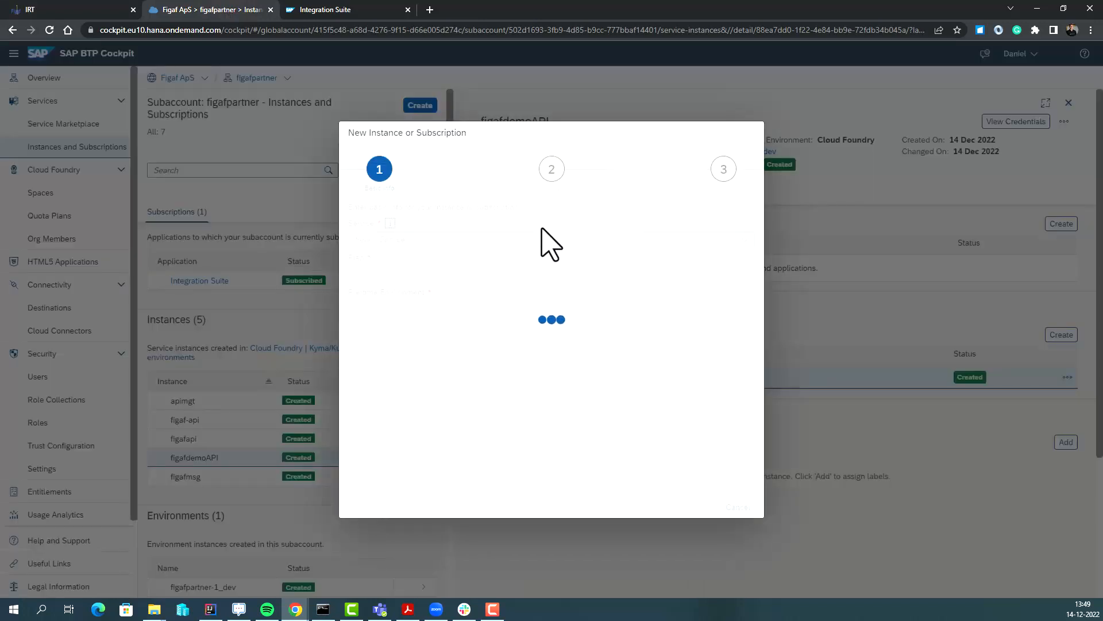
left_click(745, 241)
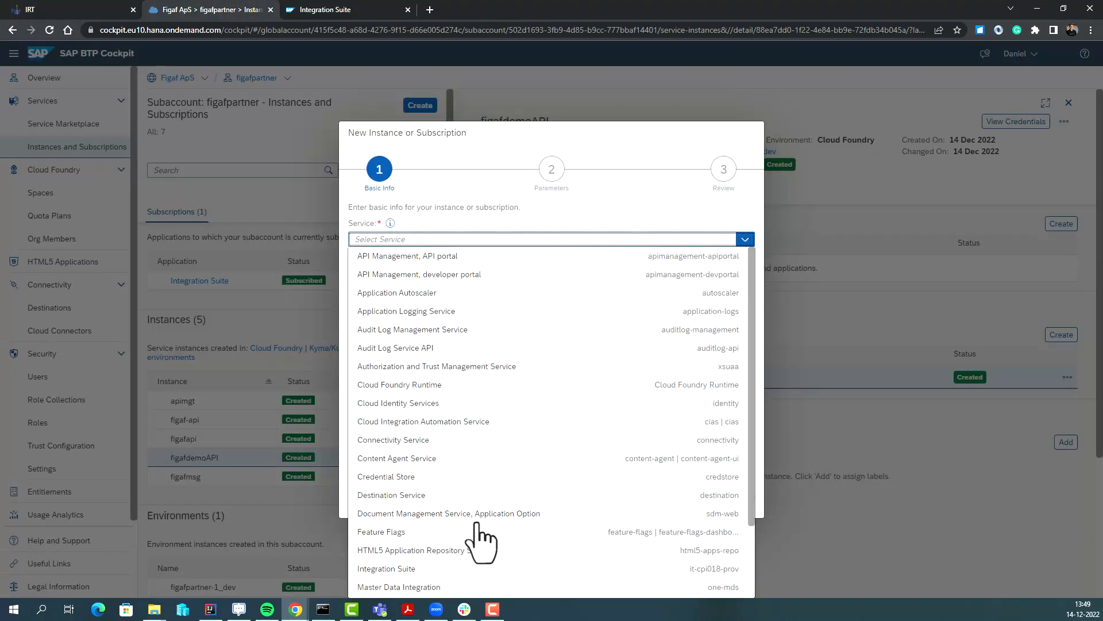
scroll(451, 572, "down", 3)
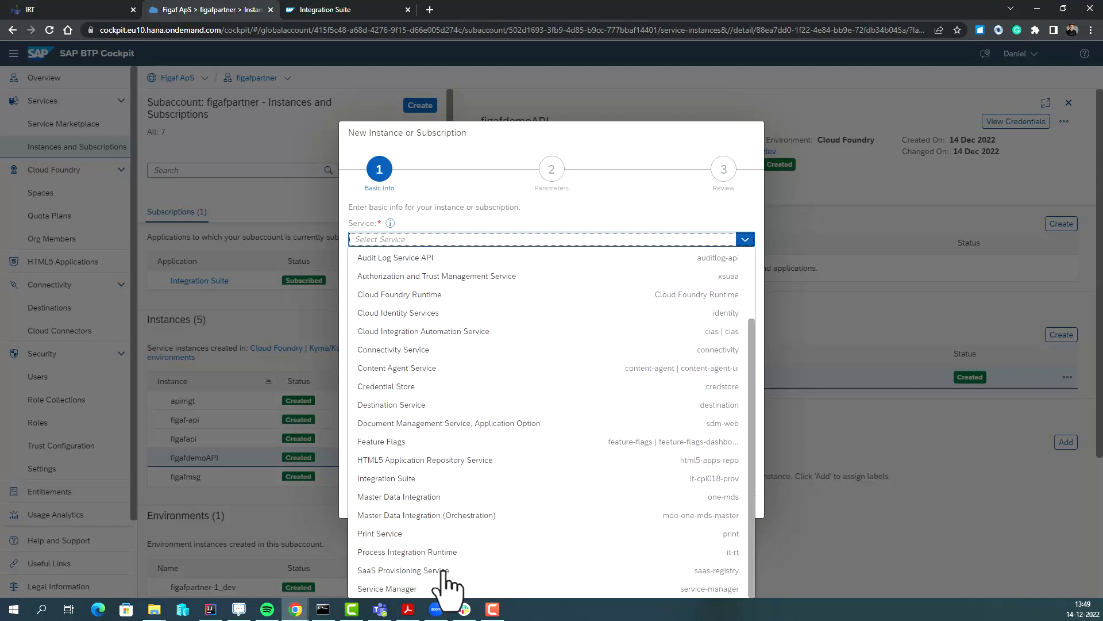
left_click(441, 553)
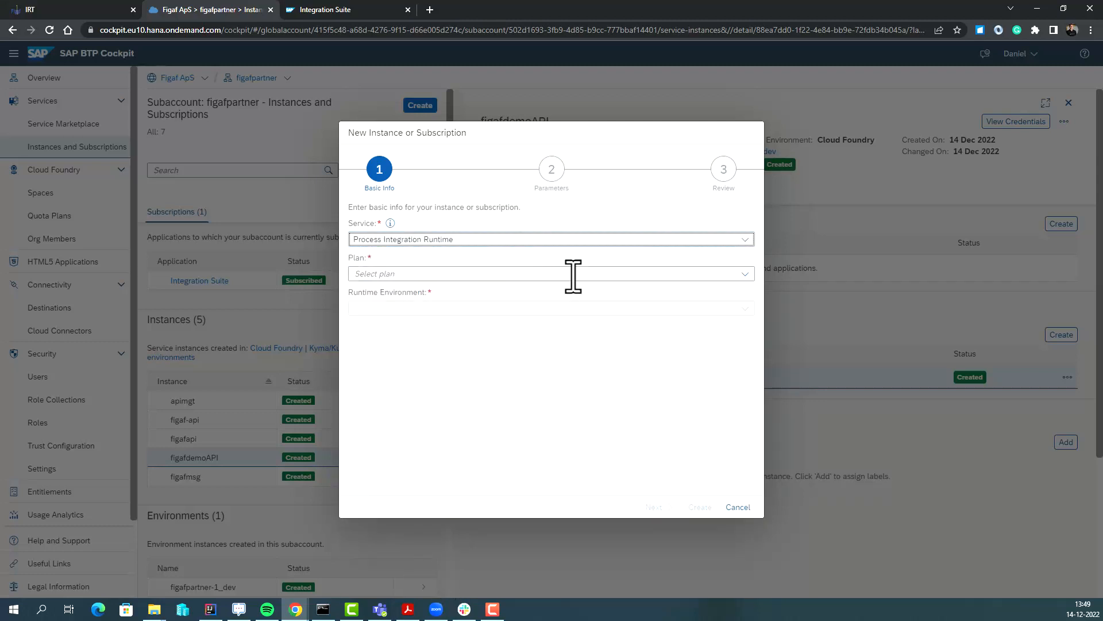
left_click(701, 274)
left_click(535, 309)
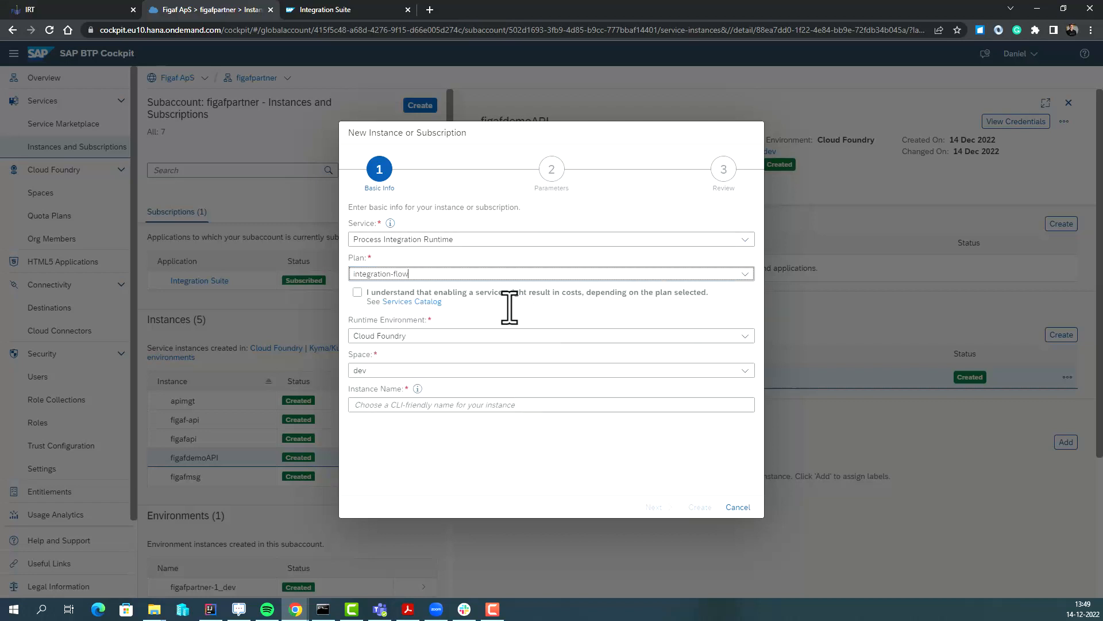
left_click(355, 292)
left_click(390, 405)
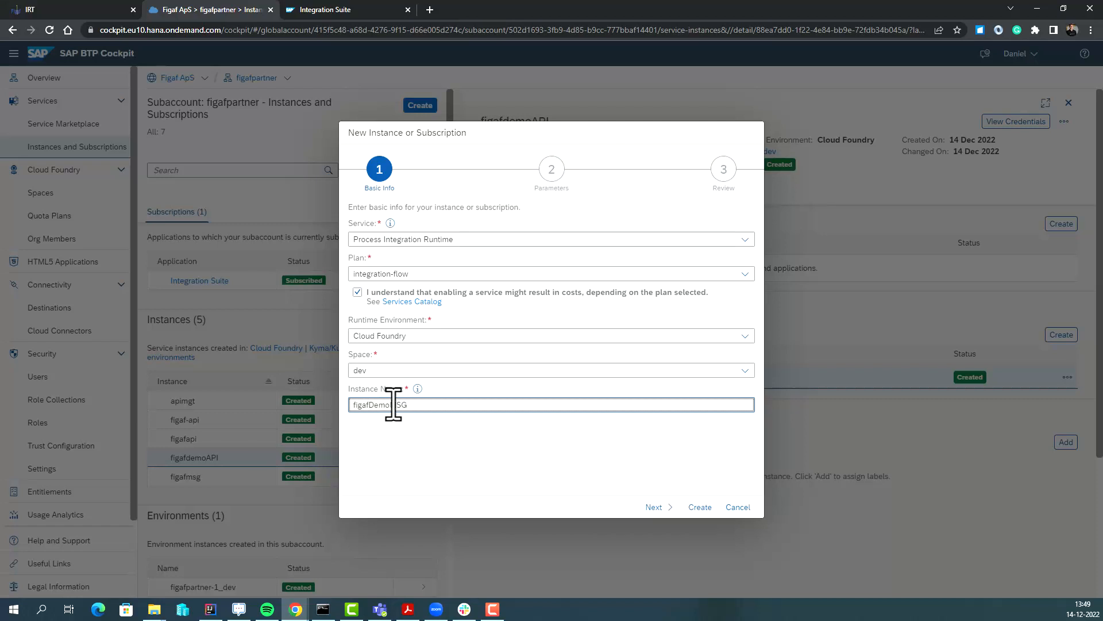
Assign the ESBMessaging.send role and create the figafDemoMSG instance.
left_click(654, 507)
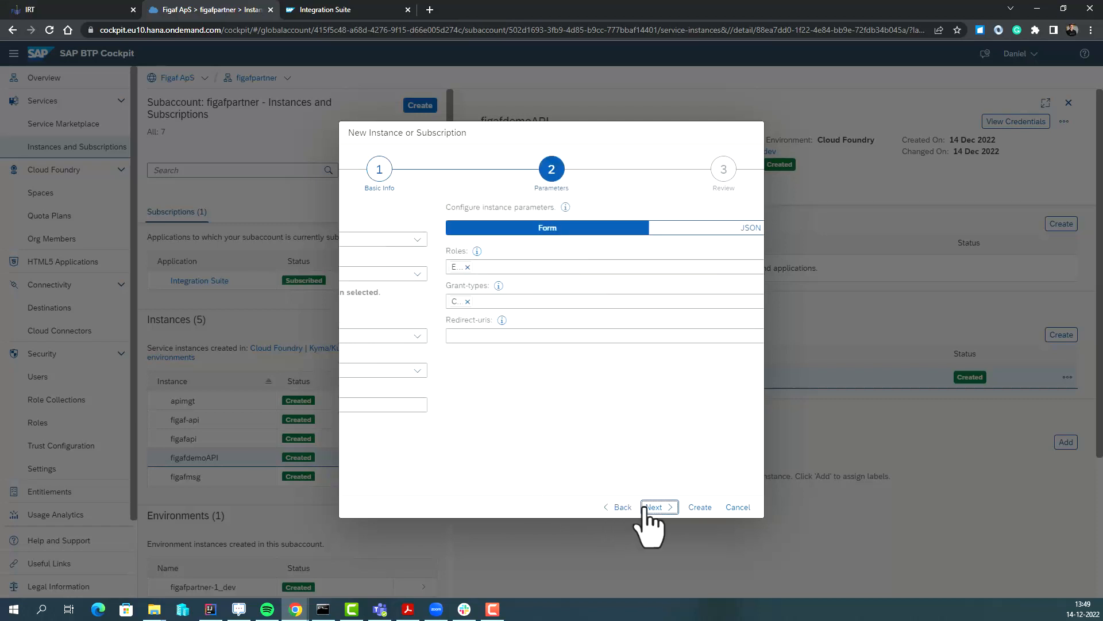
left_click(741, 267)
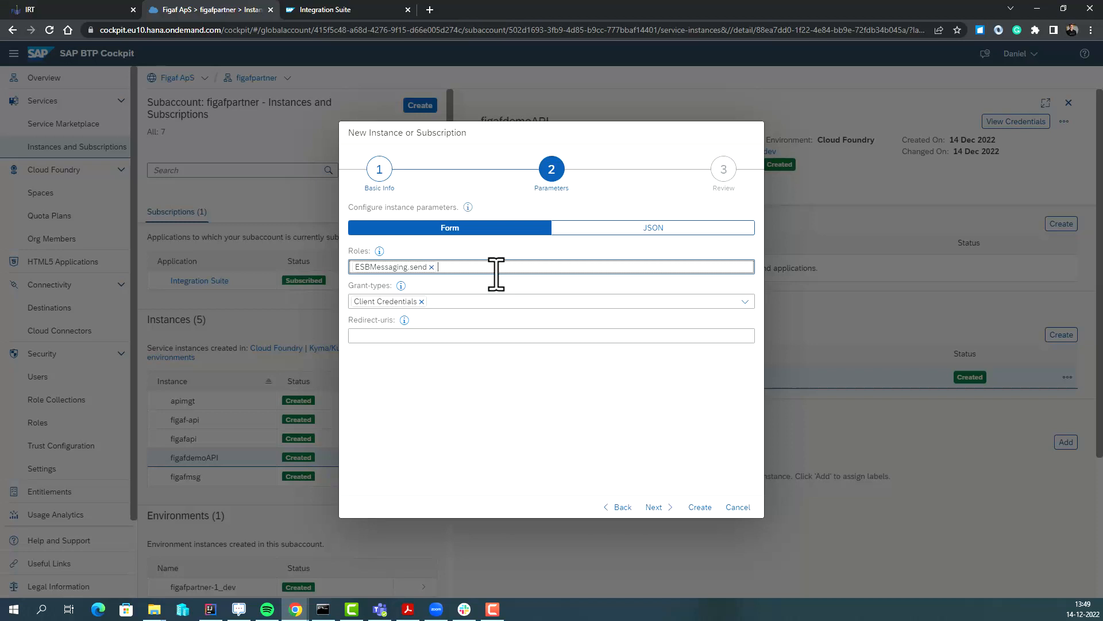
left_click(655, 508)
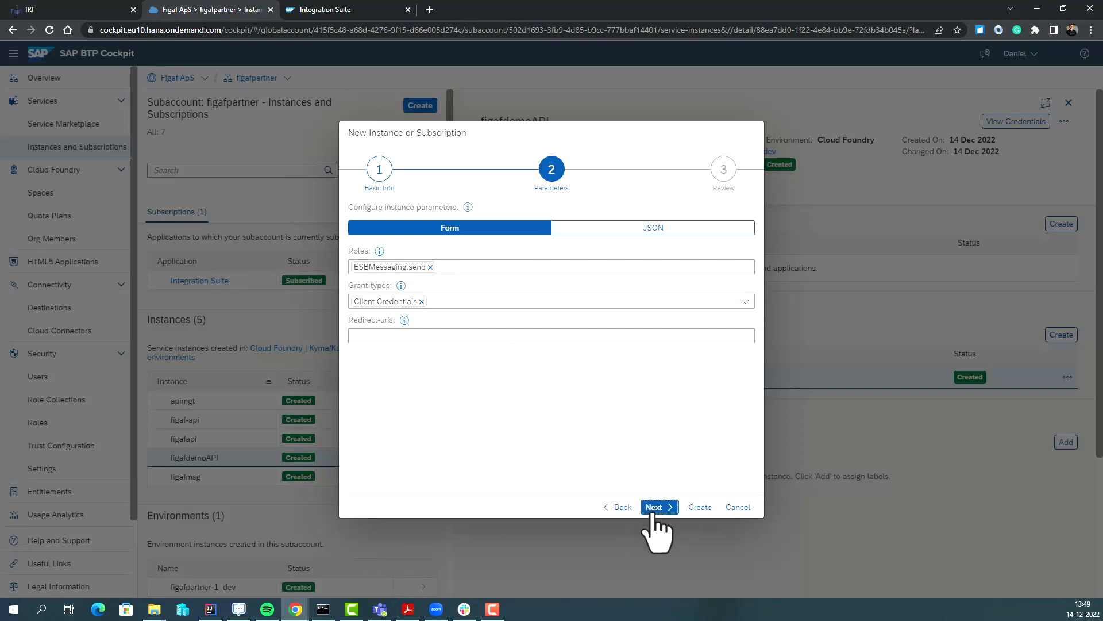
left_click(699, 508)
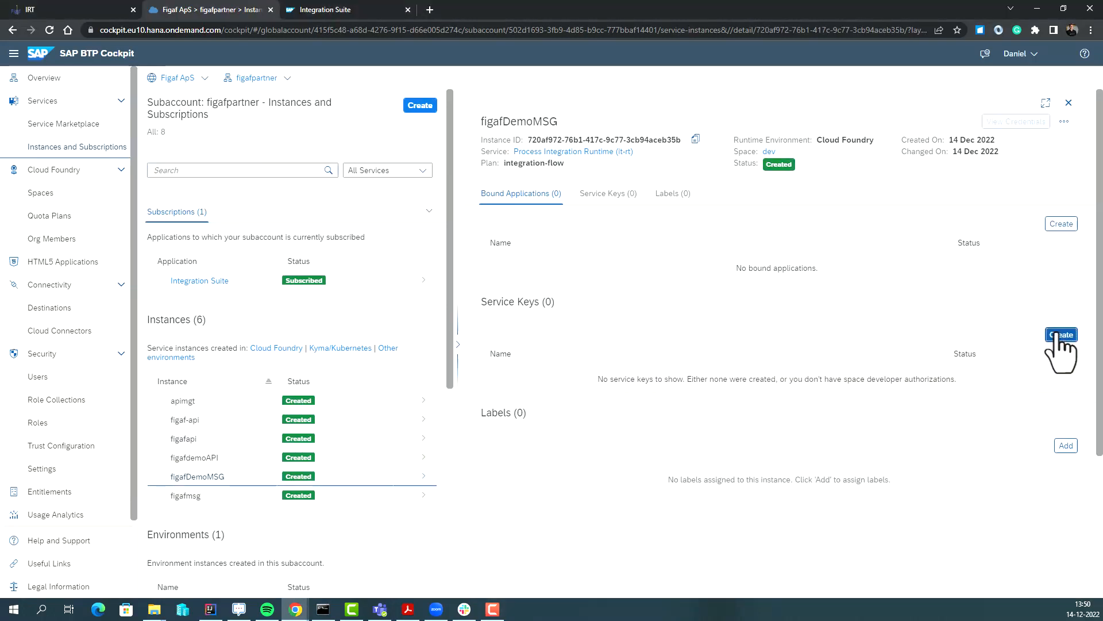
Add service key figafDemoMSG to the instance and copy its credentials JSON.
left_click(1062, 334)
left_click(467, 185)
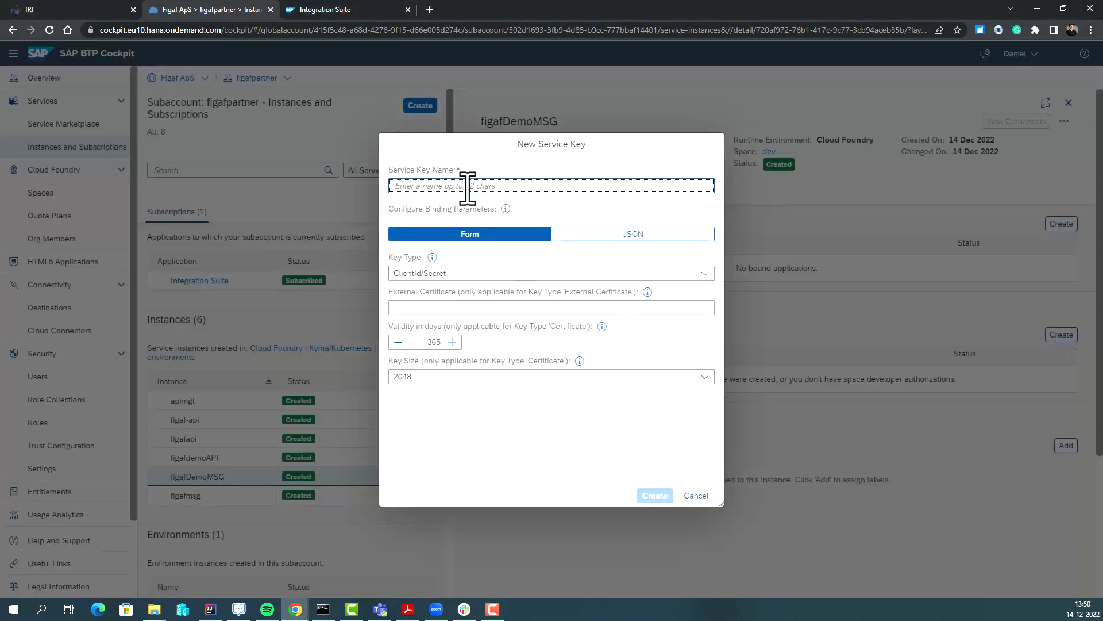
key("ctrl+v")
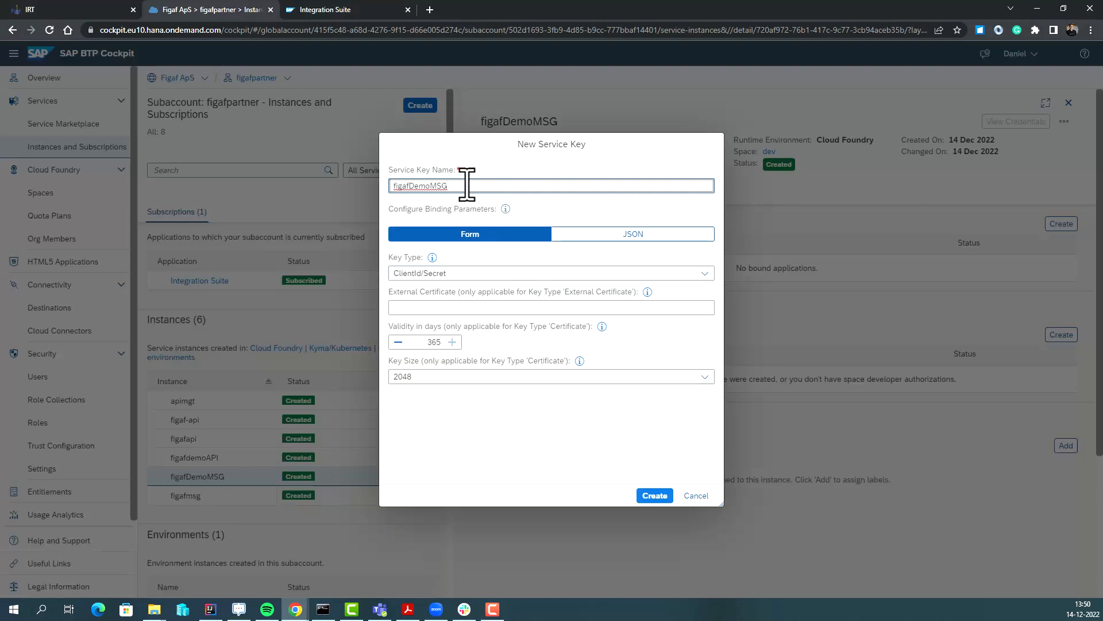
left_click(655, 495)
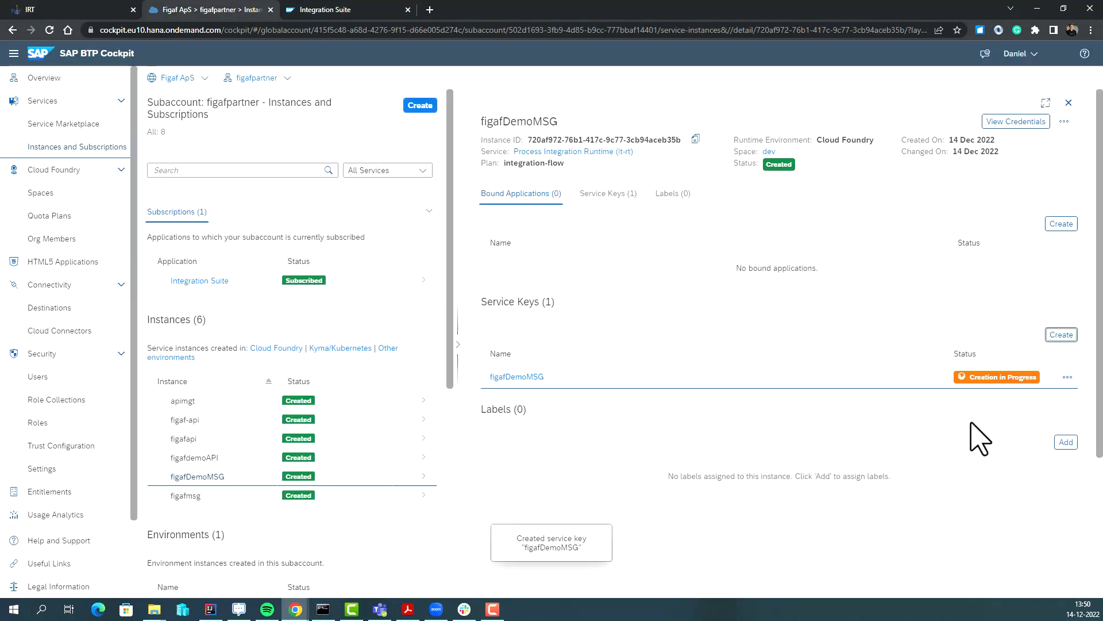
left_click(1068, 377)
left_click(1054, 410)
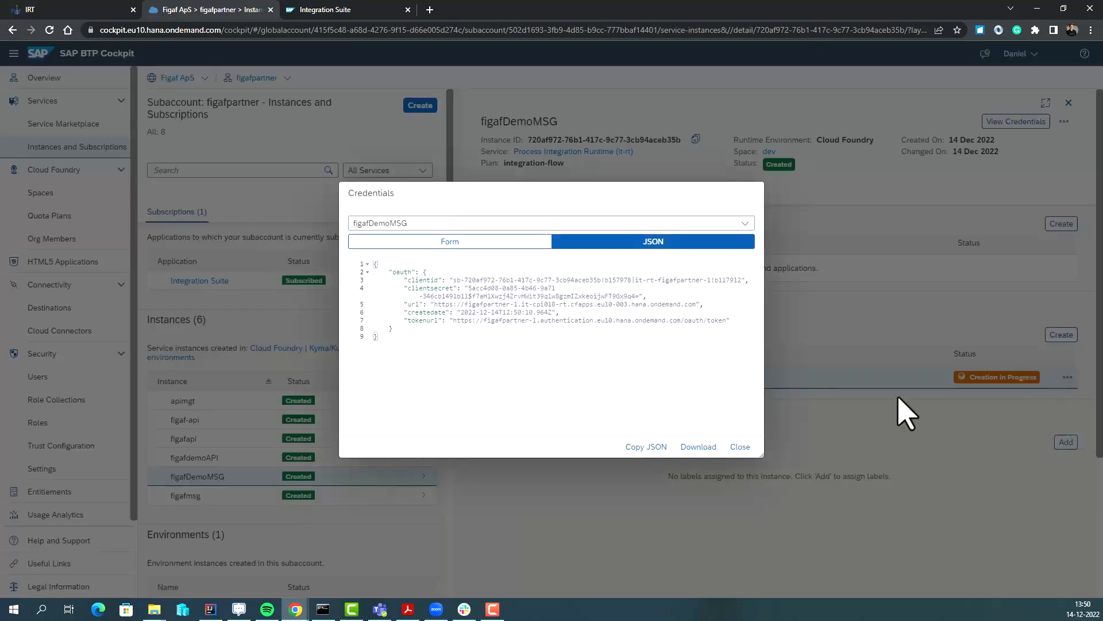
left_click(644, 448)
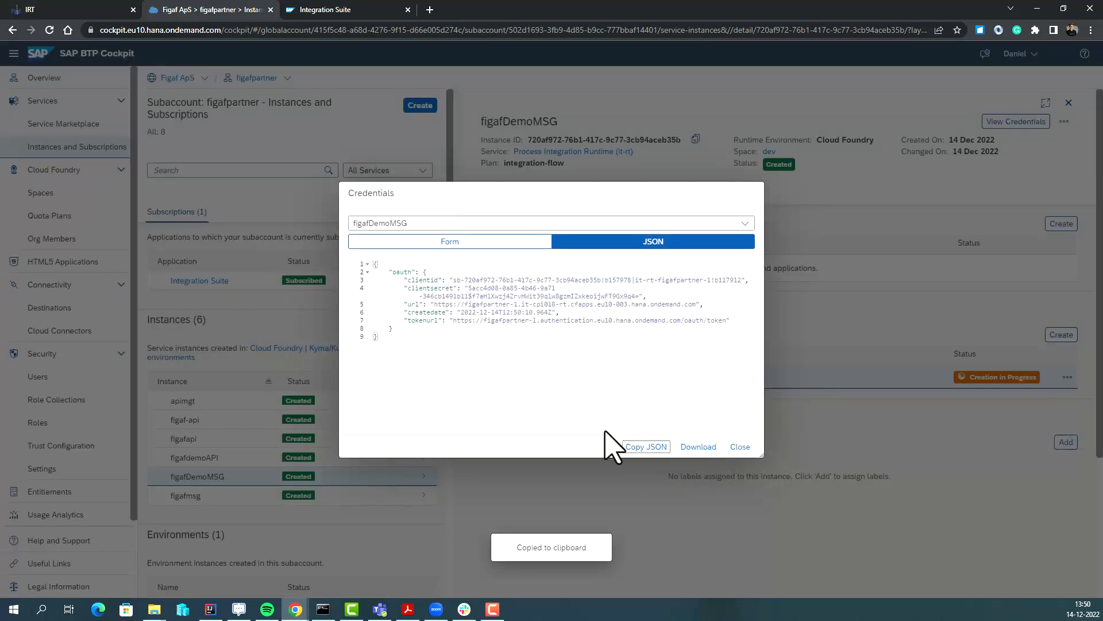
Paste the figafDemoMSG key JSON as IFlow Messages API credentials, parse and confirm.
left_click(81, 9)
left_click(419, 297)
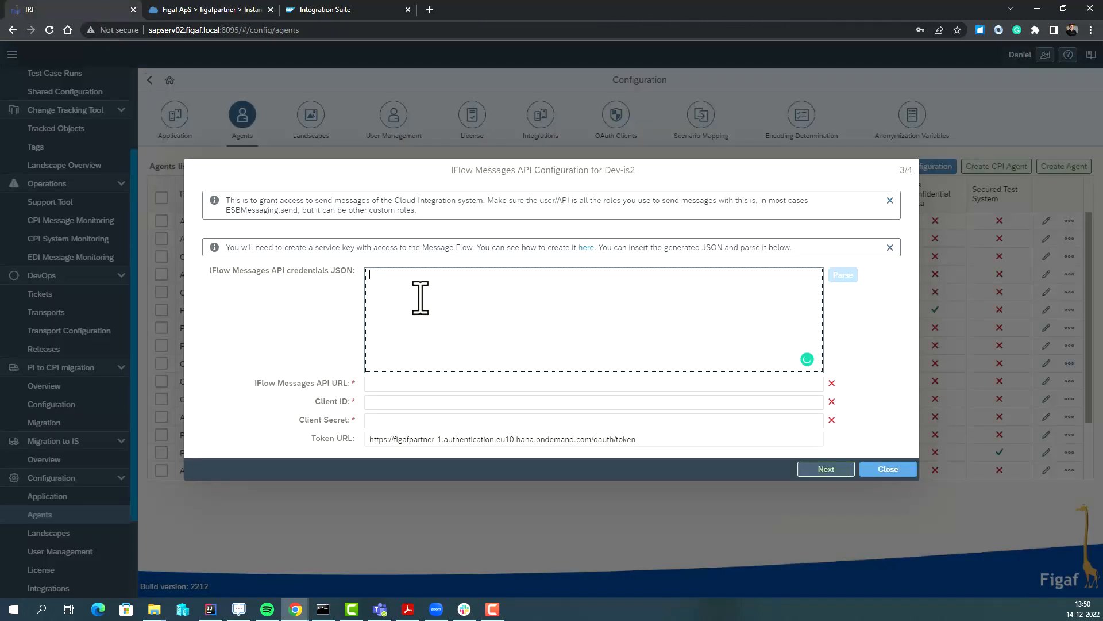
key("ctrl+v")
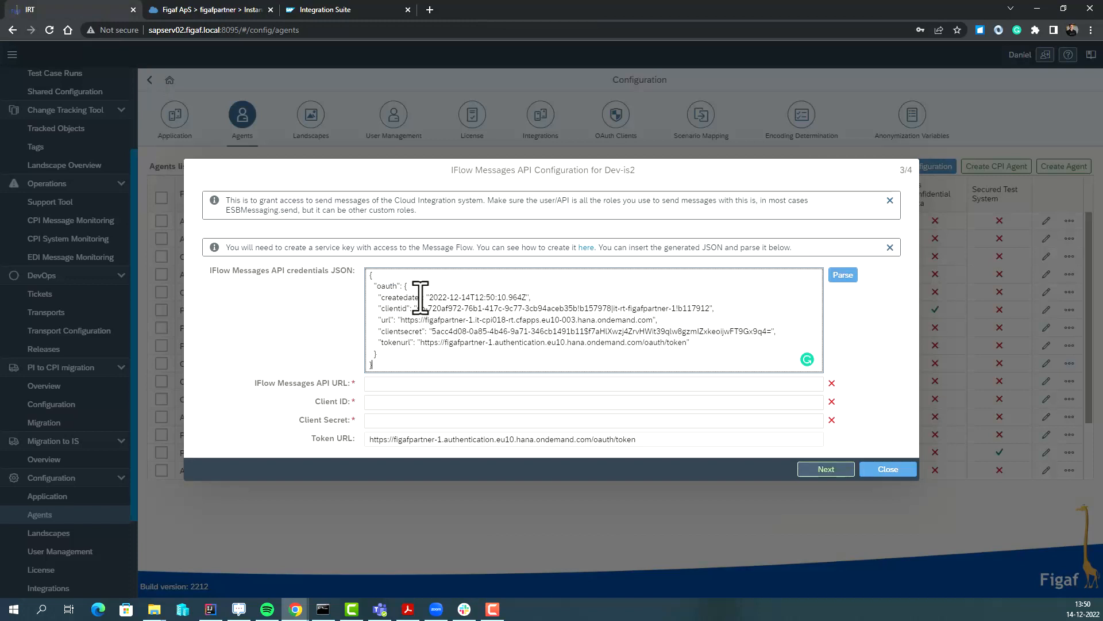
left_click(845, 277)
left_click(826, 469)
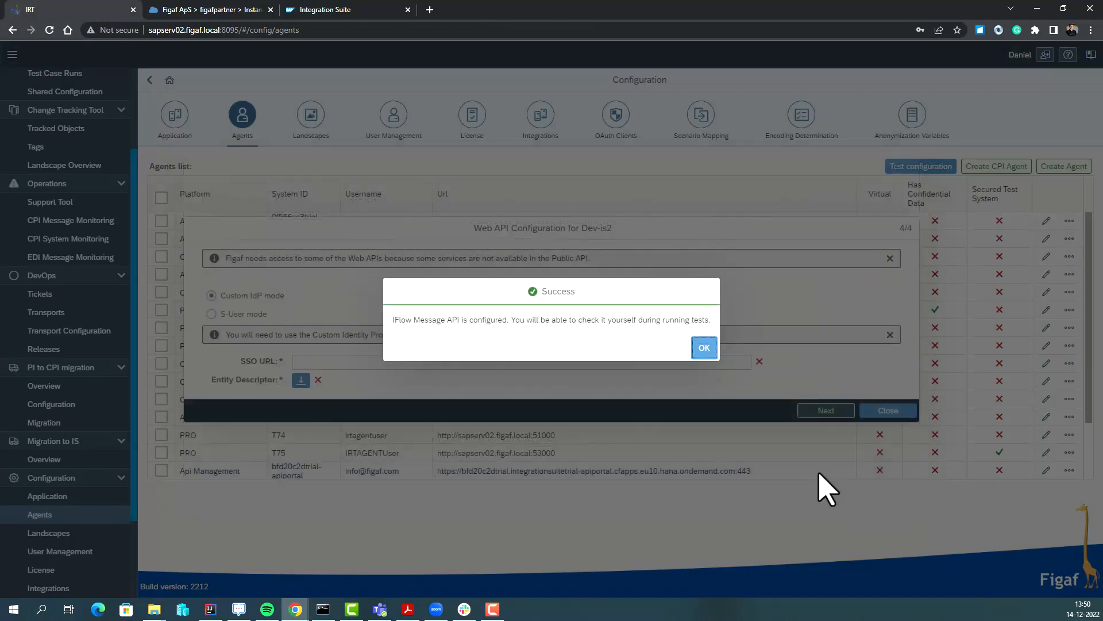
left_click(702, 348)
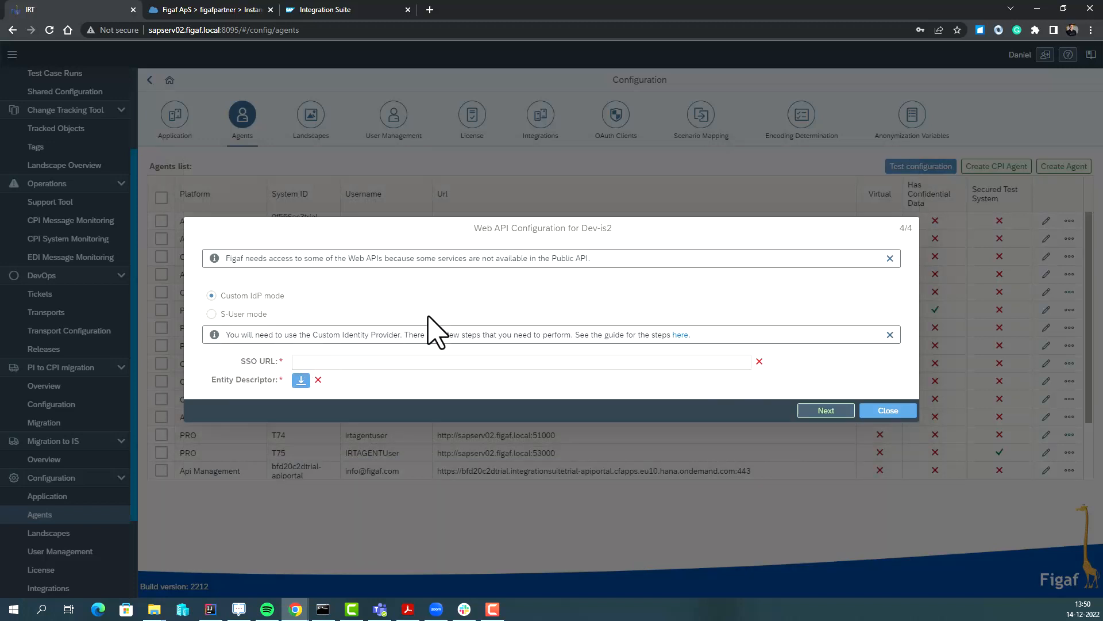
left_click(236, 9)
Download saml-figafpartner-sp.xml from Trust Configuration, open it and select the HTTP-POST SSO URL.
left_click(740, 447)
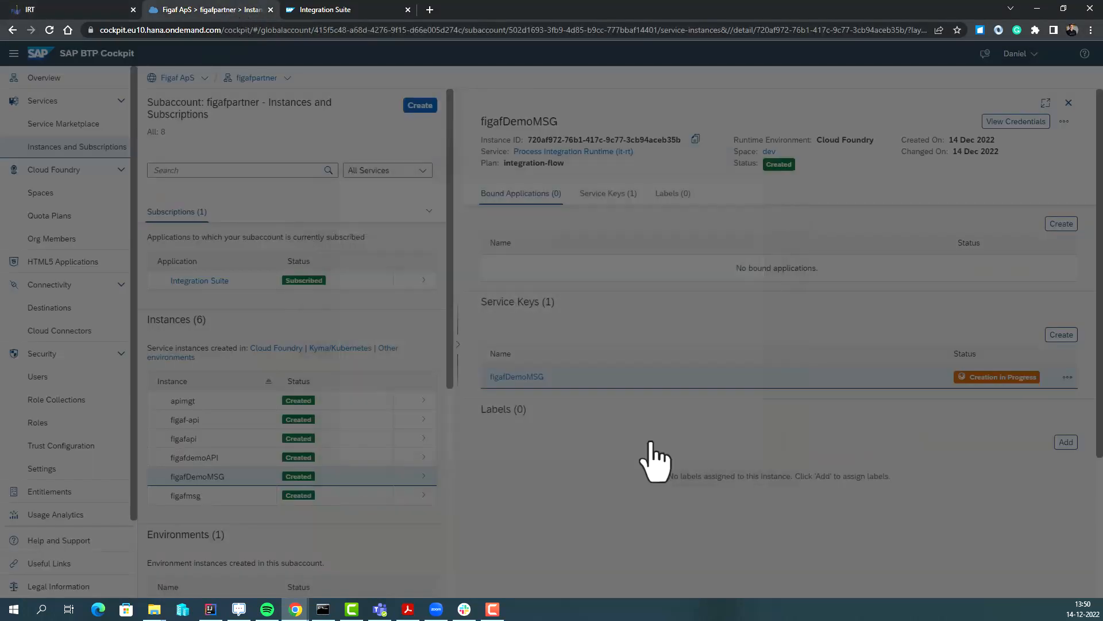
left_click(58, 446)
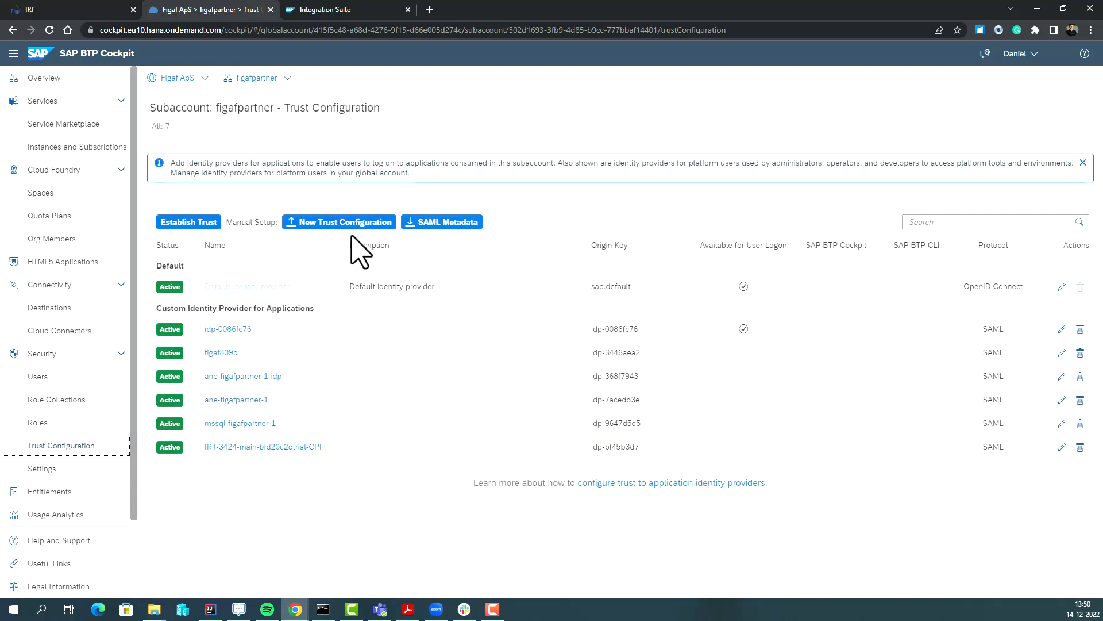
left_click(417, 224)
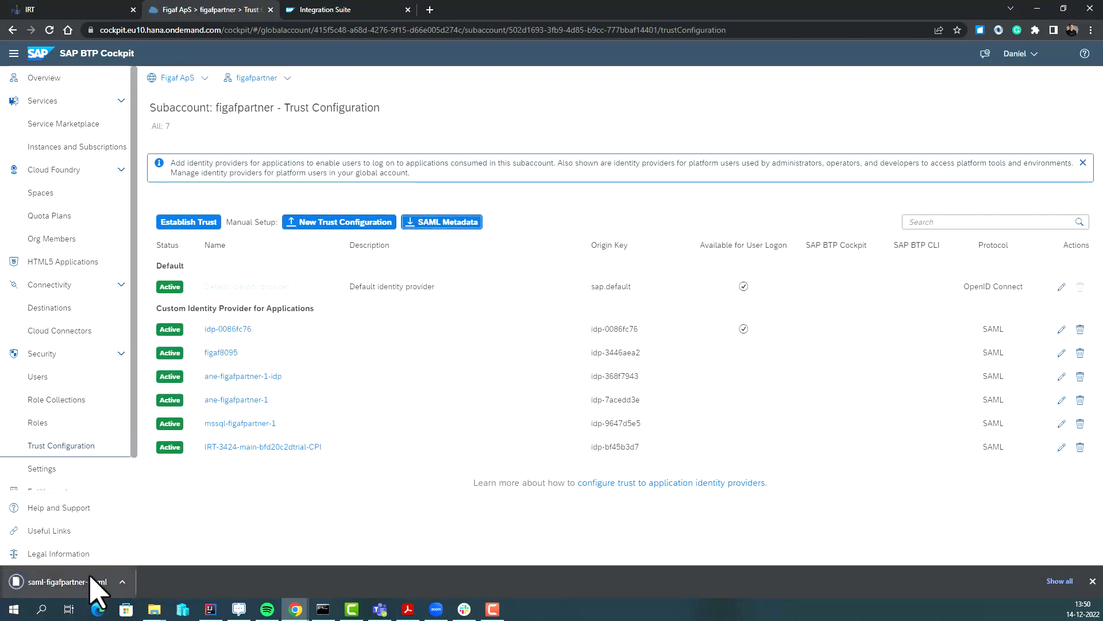
left_click_drag(91, 583, 468, 26)
scroll(431, 276, "down", 2)
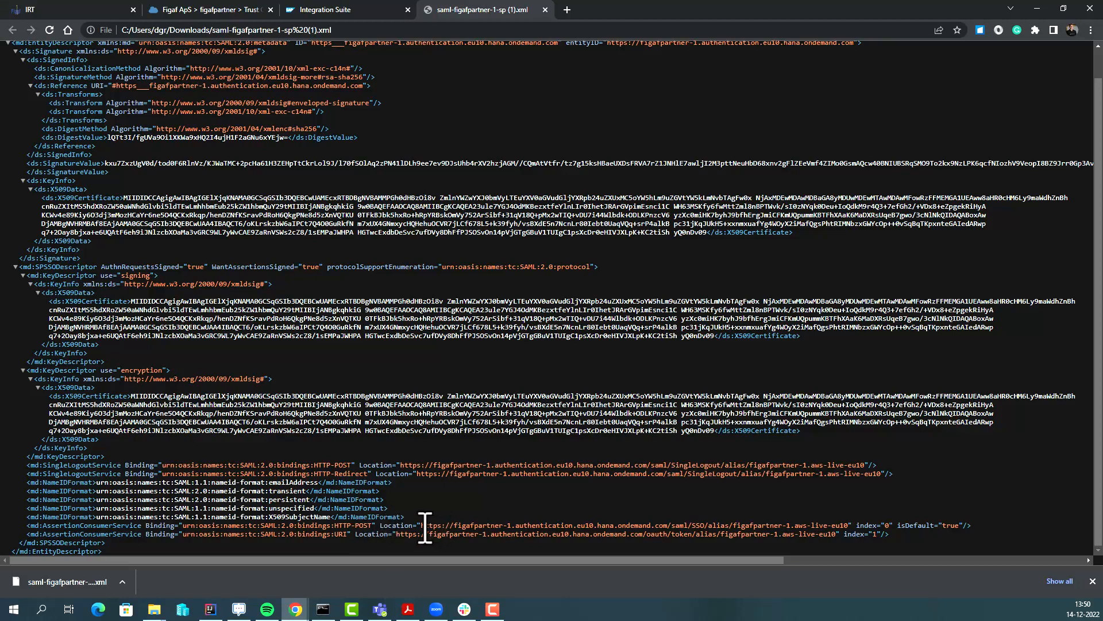
left_click_drag(432, 526, 745, 528)
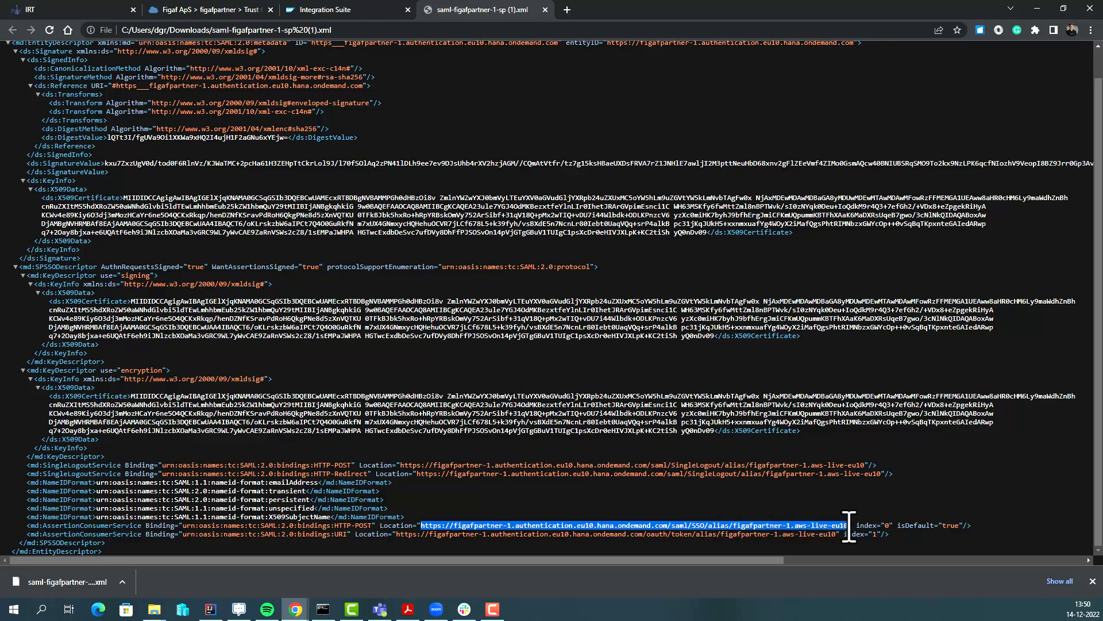
Paste the subaccount's SAML SSO URL into Figaf's Web API step and download entity-descriptor (3).xml.
left_click(86, 10)
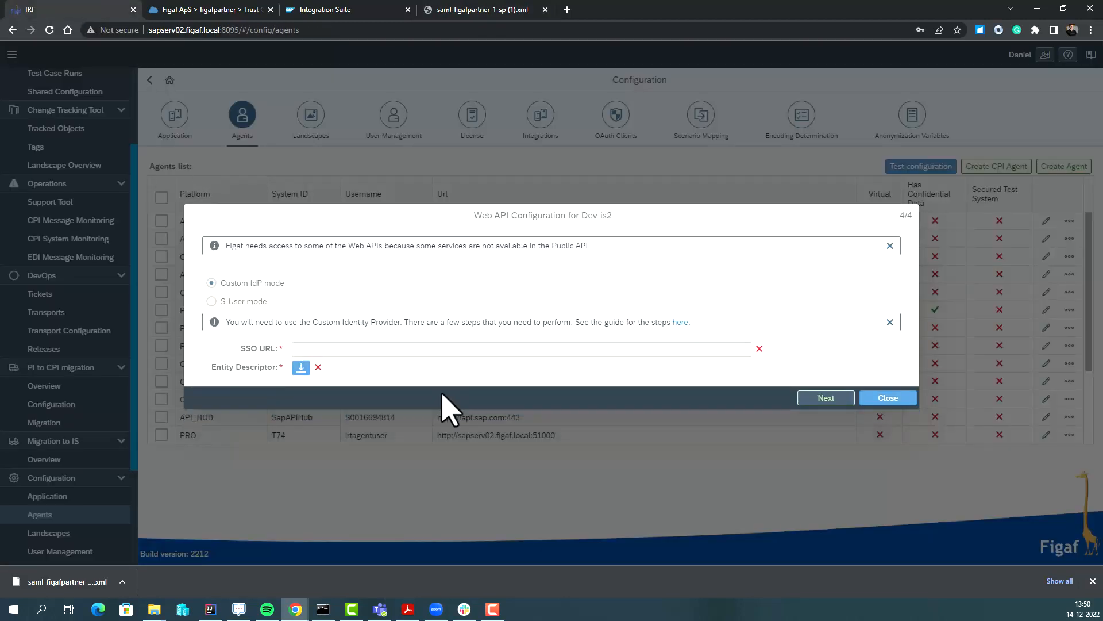
left_click(440, 347)
key("ctrl+v")
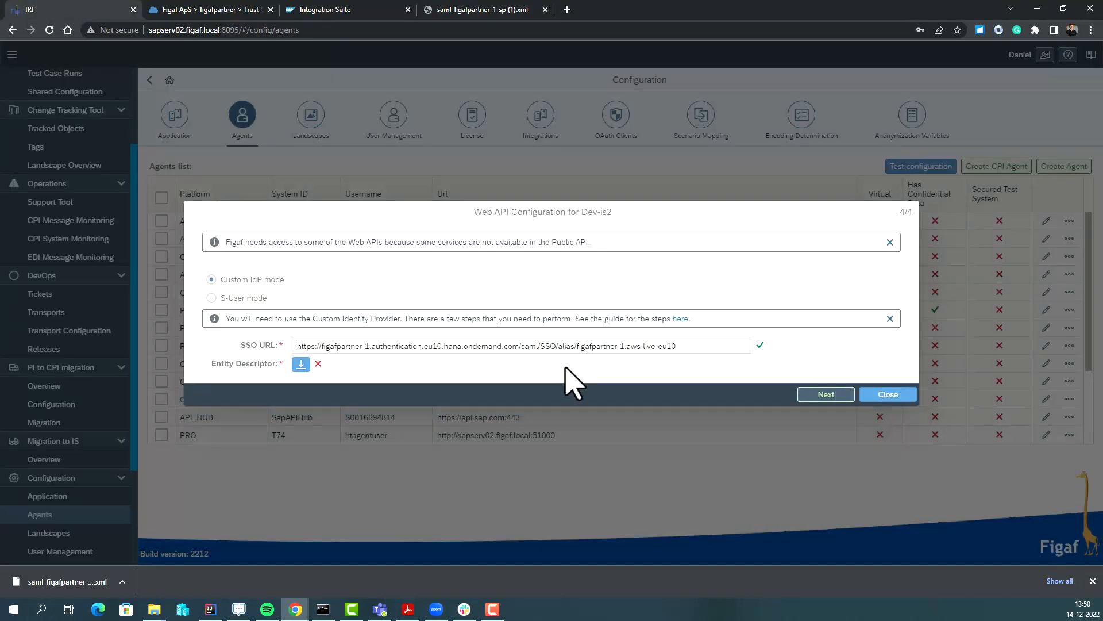
left_click(299, 364)
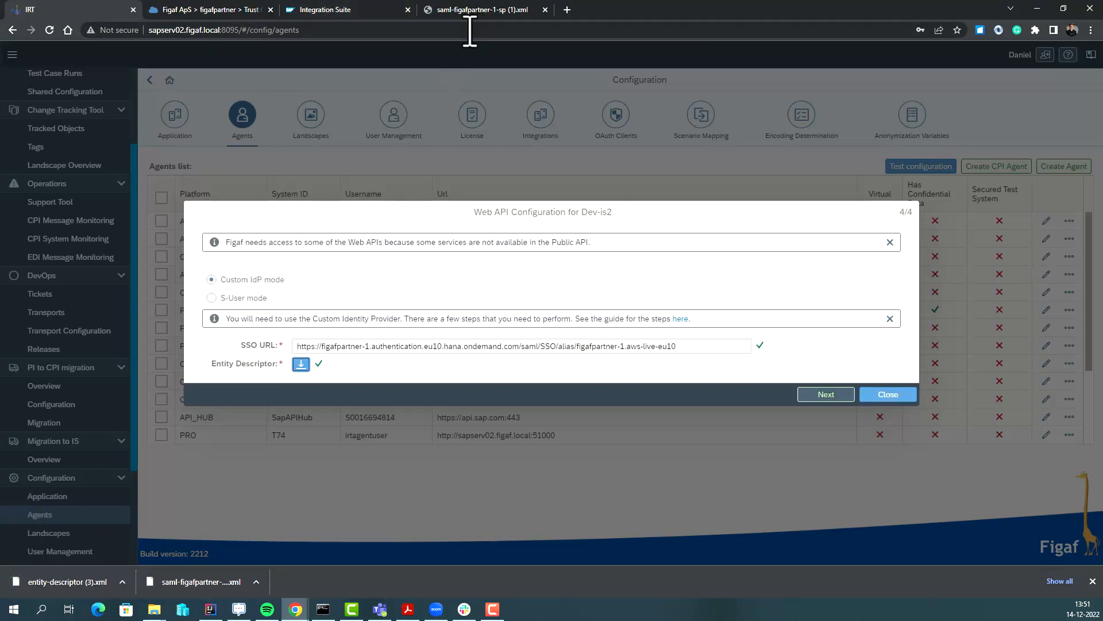
left_click(217, 10)
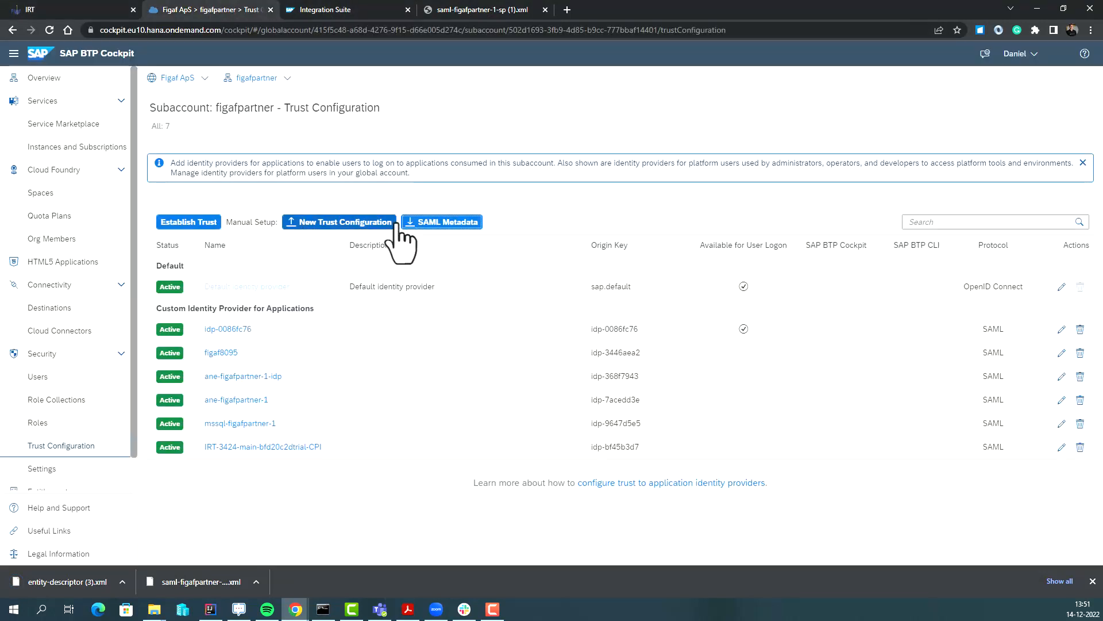
Start a new BTP trust configuration using entity-descriptor (3).xml from Downloads as metadata.
left_click(360, 227)
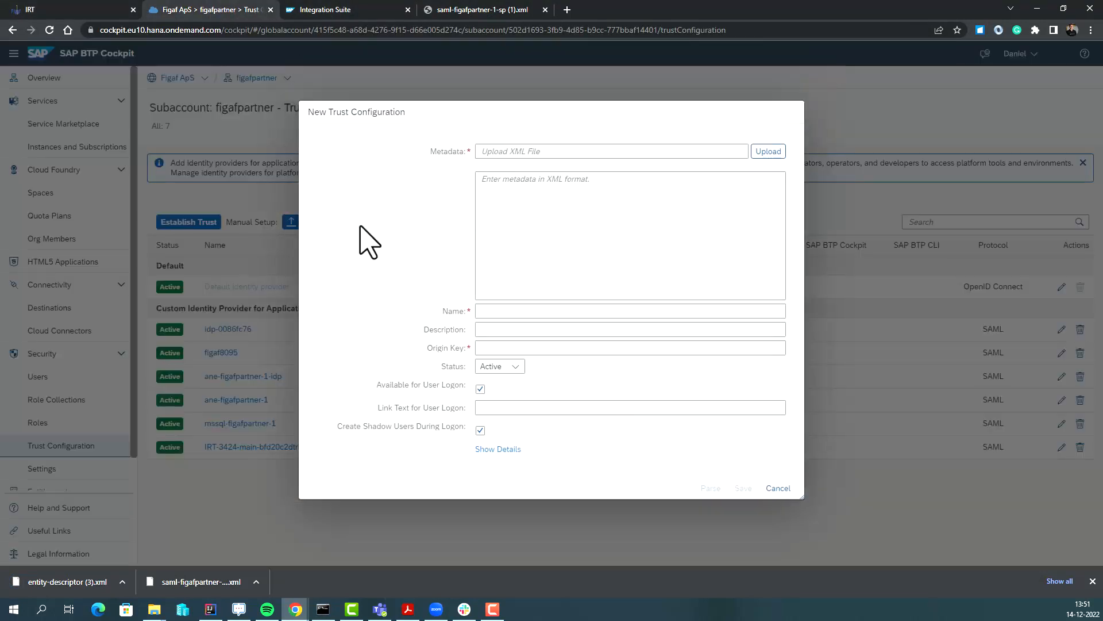
left_click(760, 155)
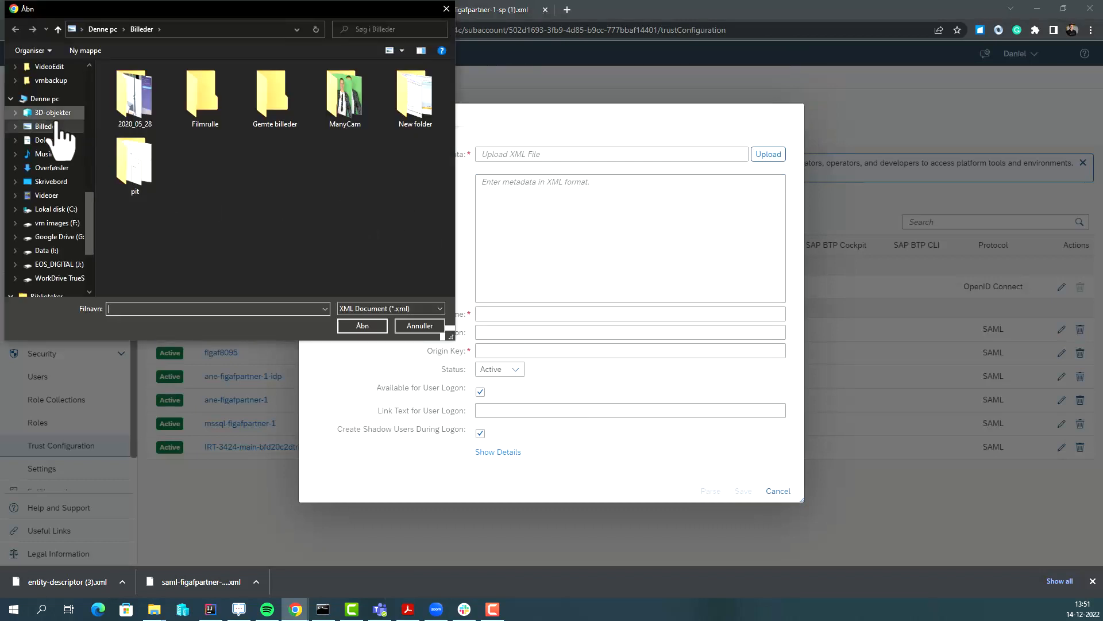
double_click(49, 126)
scroll(64, 126, "up", 10)
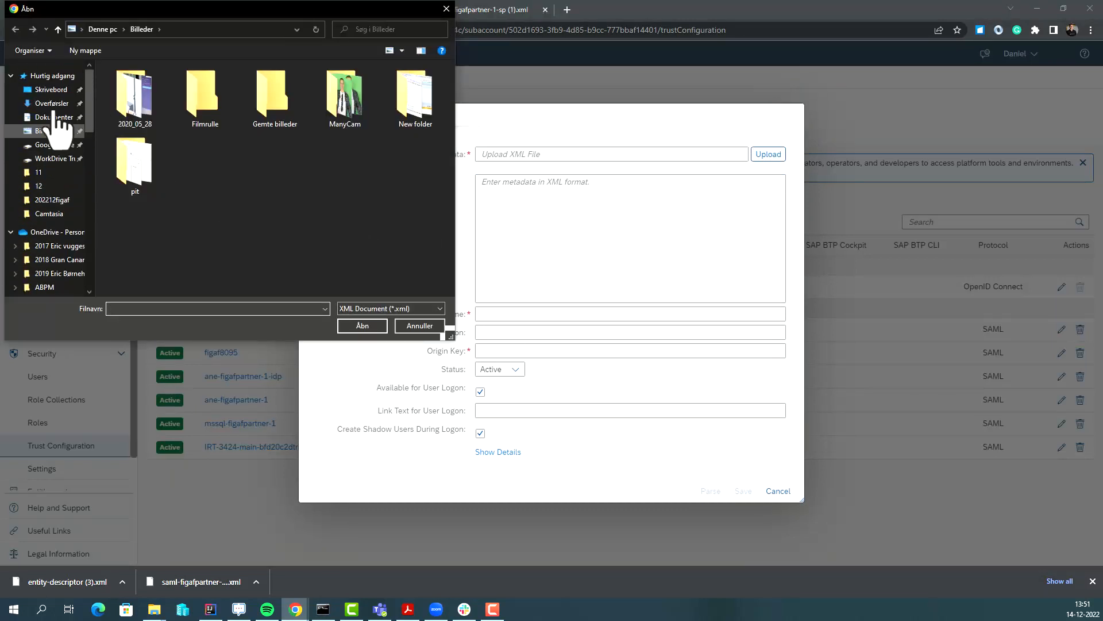
left_click(58, 104)
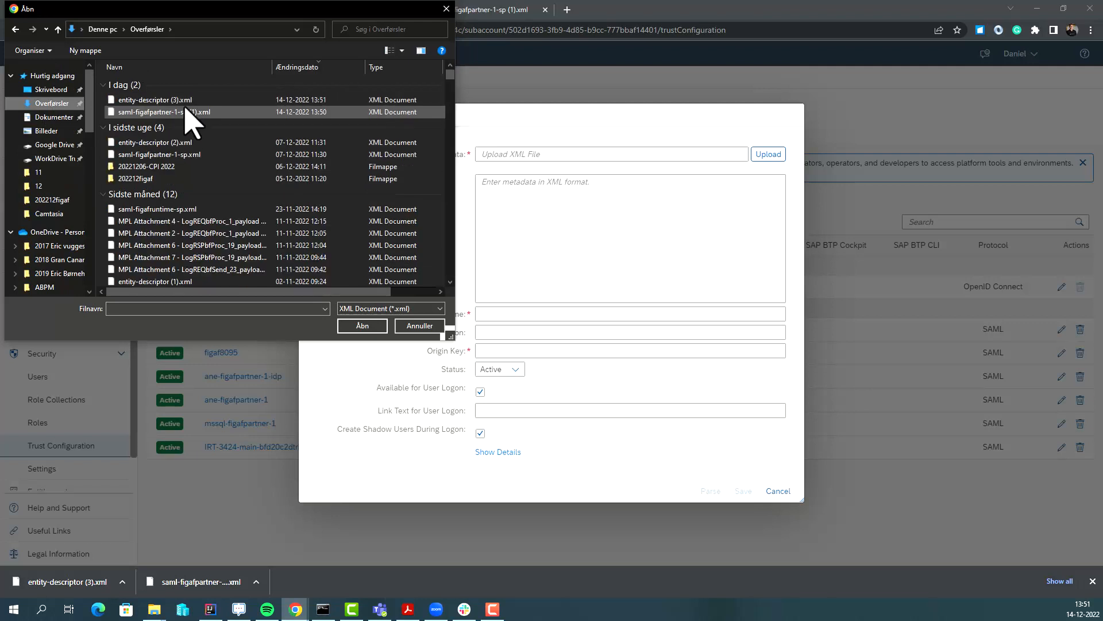
double_click(189, 115)
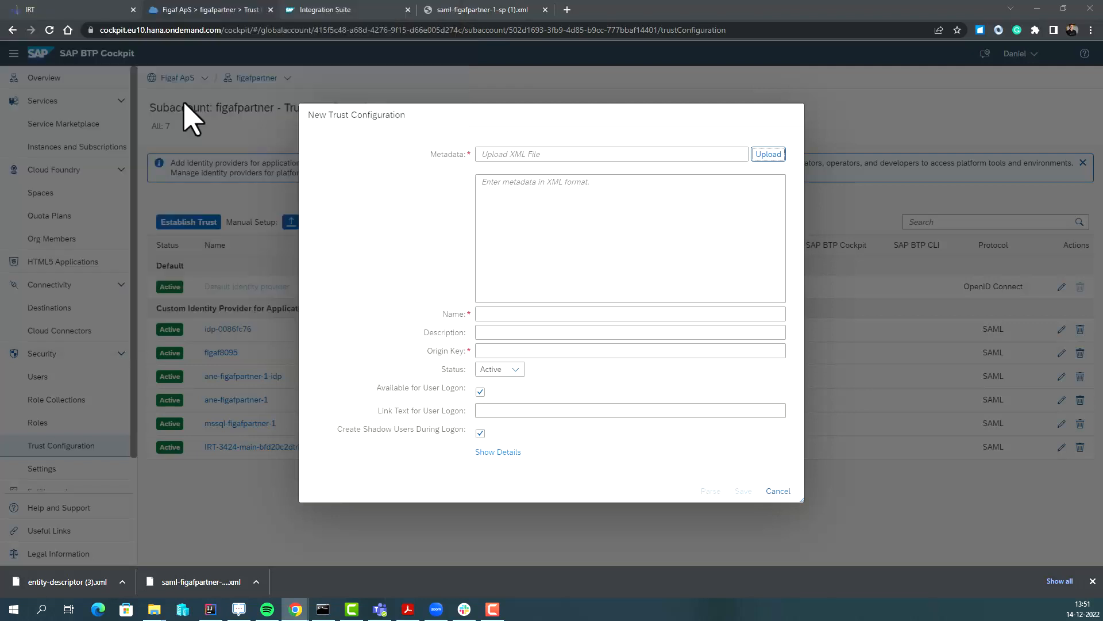
Name the trust figaf8094Demo, turn off Available for User Logon, and save it.
left_click(523, 313)
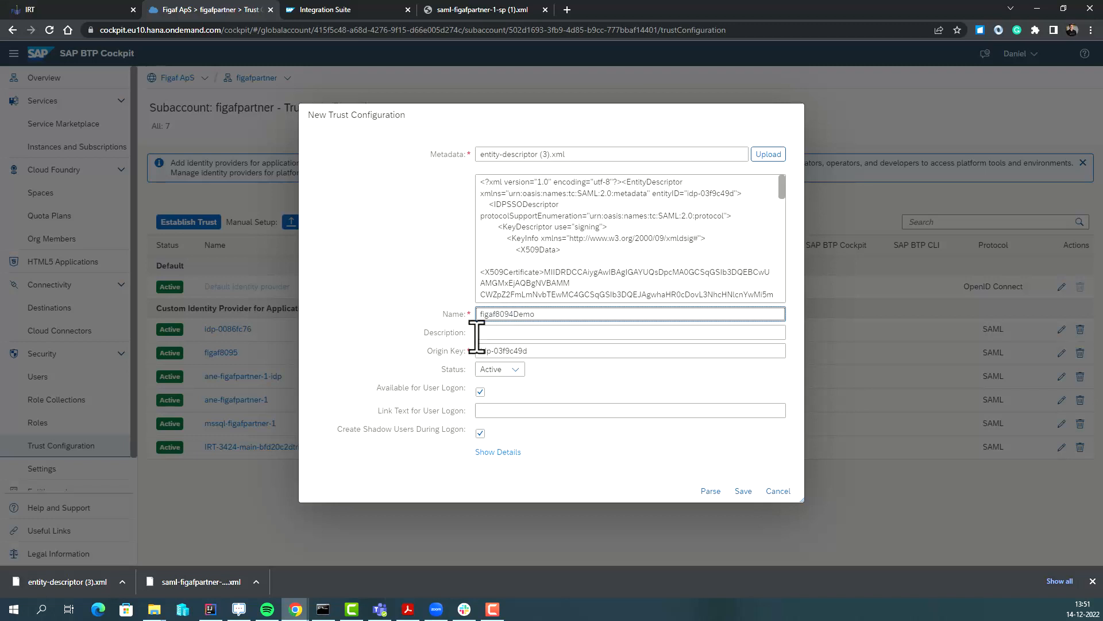
left_click(480, 392)
left_click(494, 410)
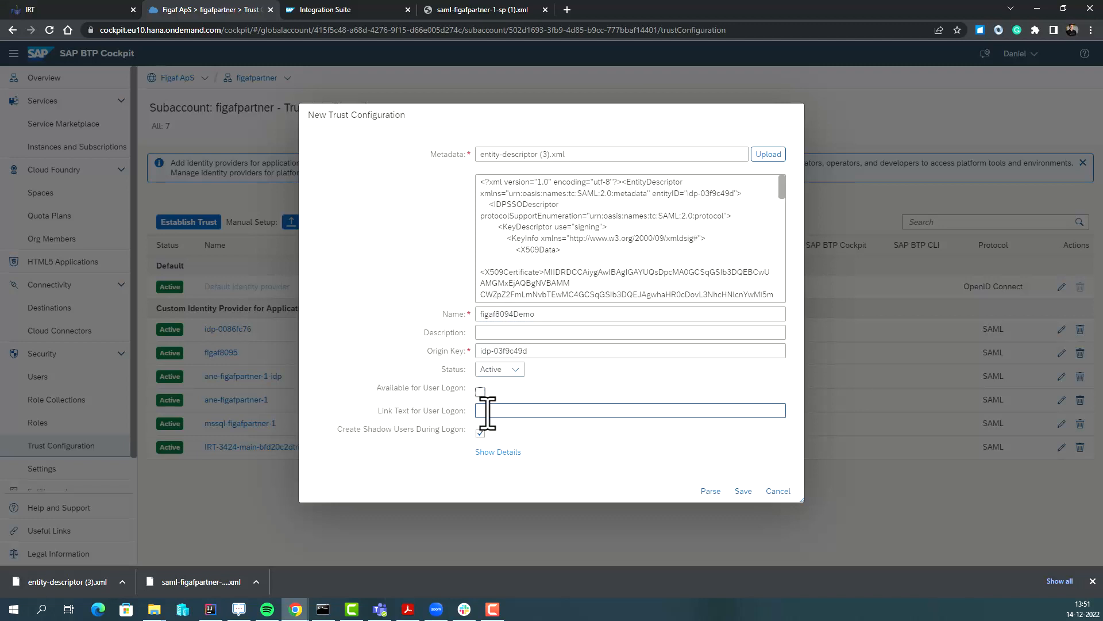
left_click(743, 491)
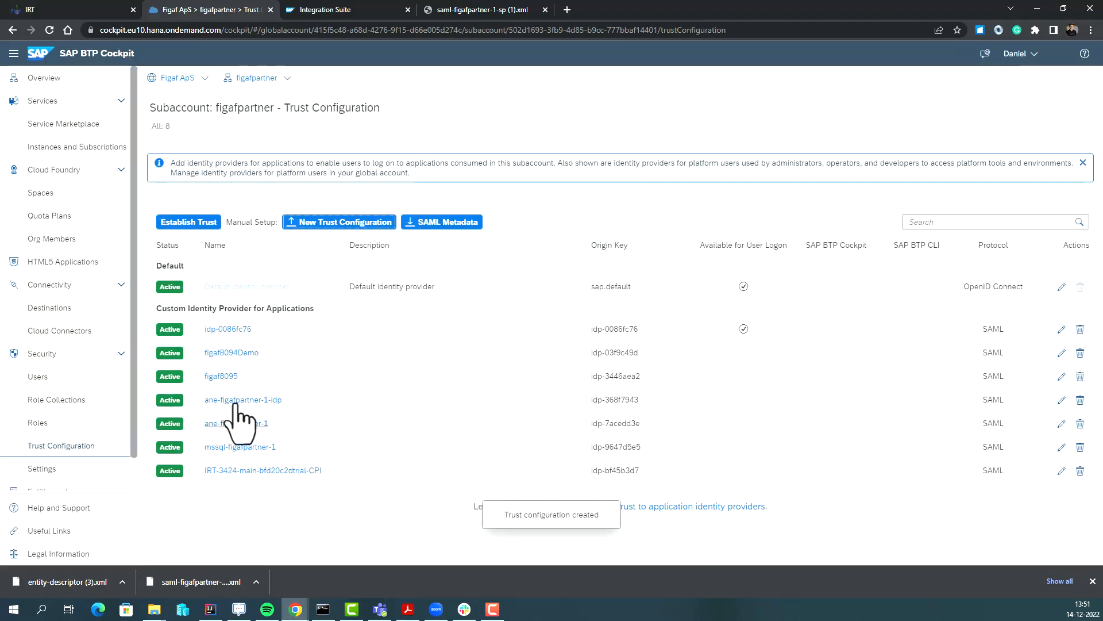
Open the figaf8094Demo trust configuration's Role Collection Mappings without editing the trust.
left_click(215, 353)
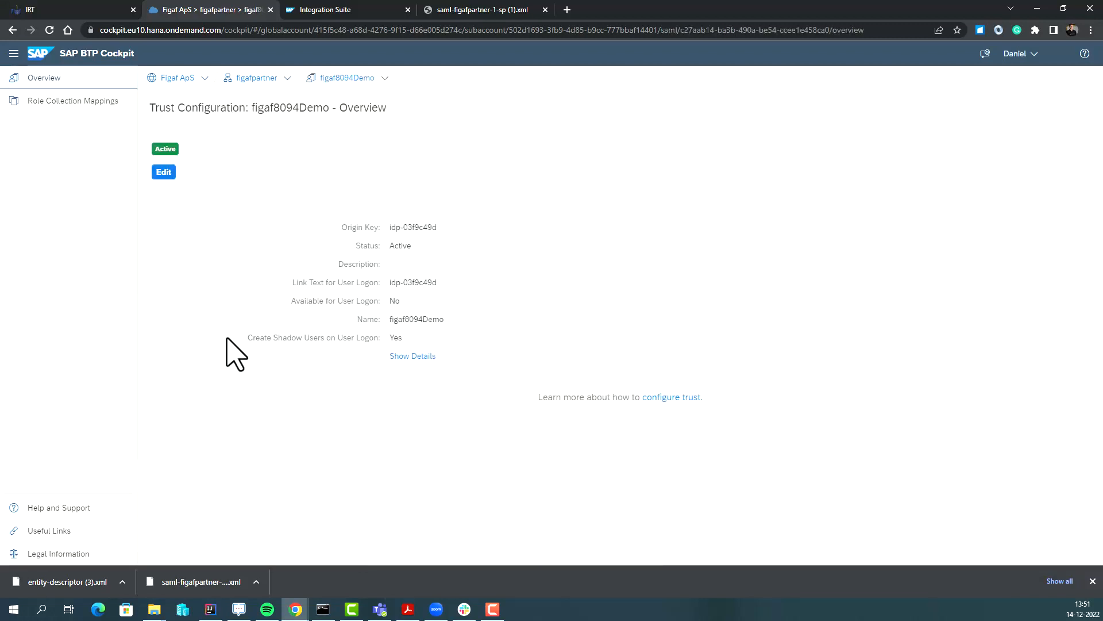
left_click(164, 171)
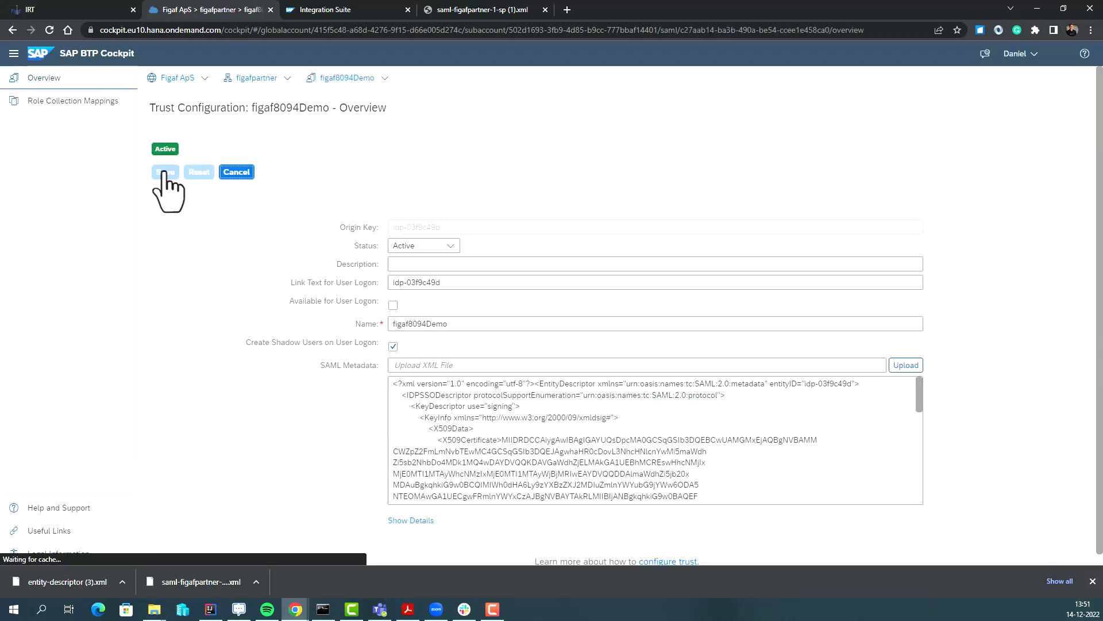
left_click(236, 173)
left_click(92, 102)
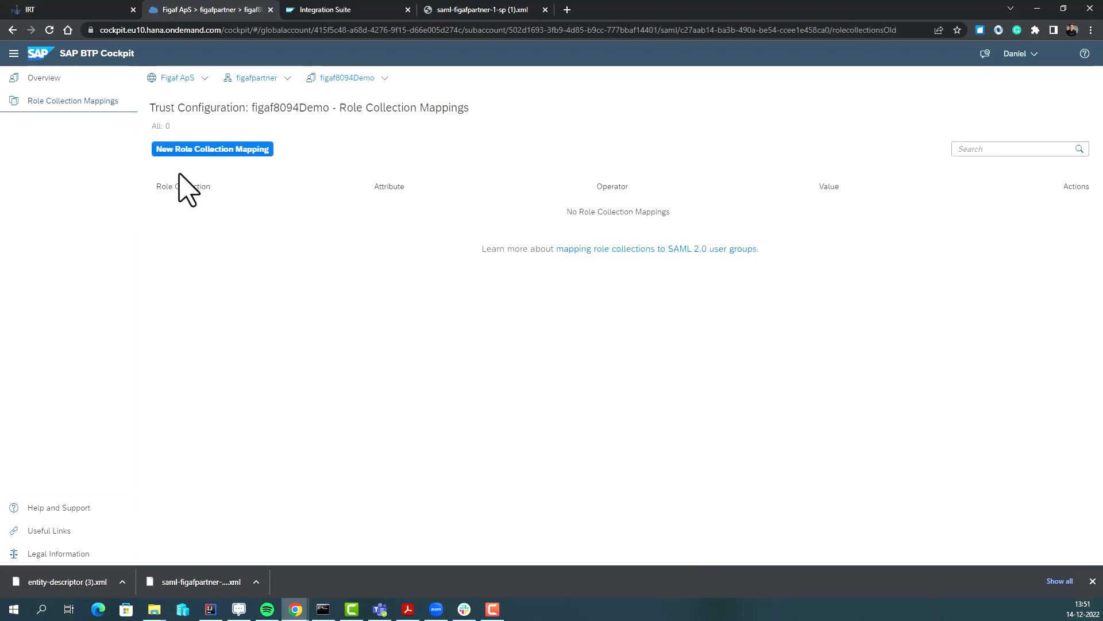
Map the PI_Administrator role collection to attribute Groups with value Admin.
left_click(198, 150)
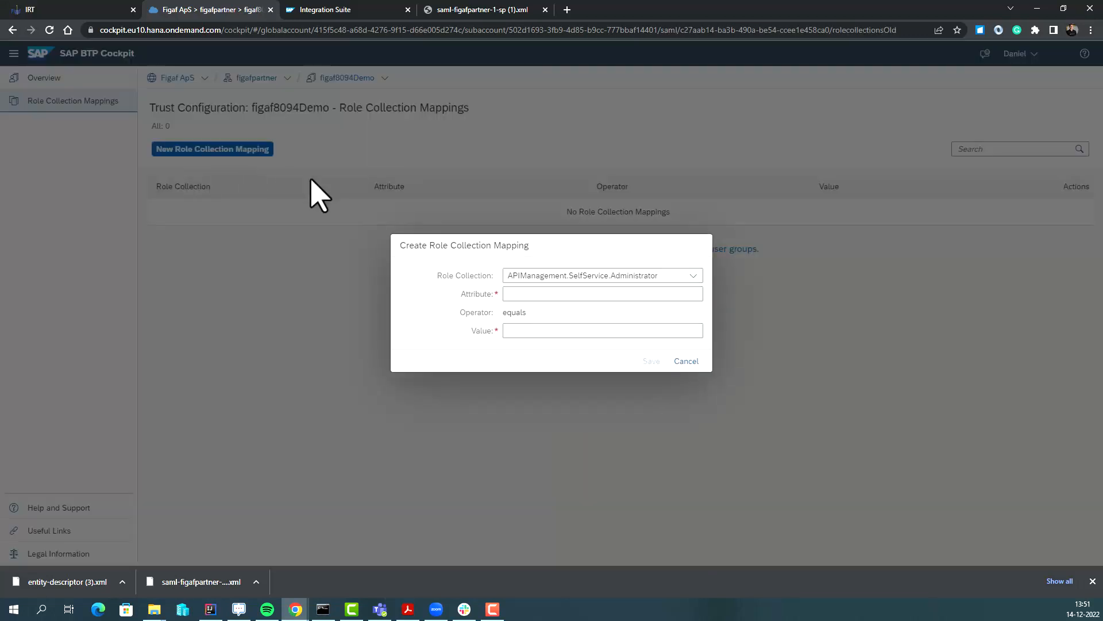
left_click(692, 279)
scroll(623, 472, "down", 2)
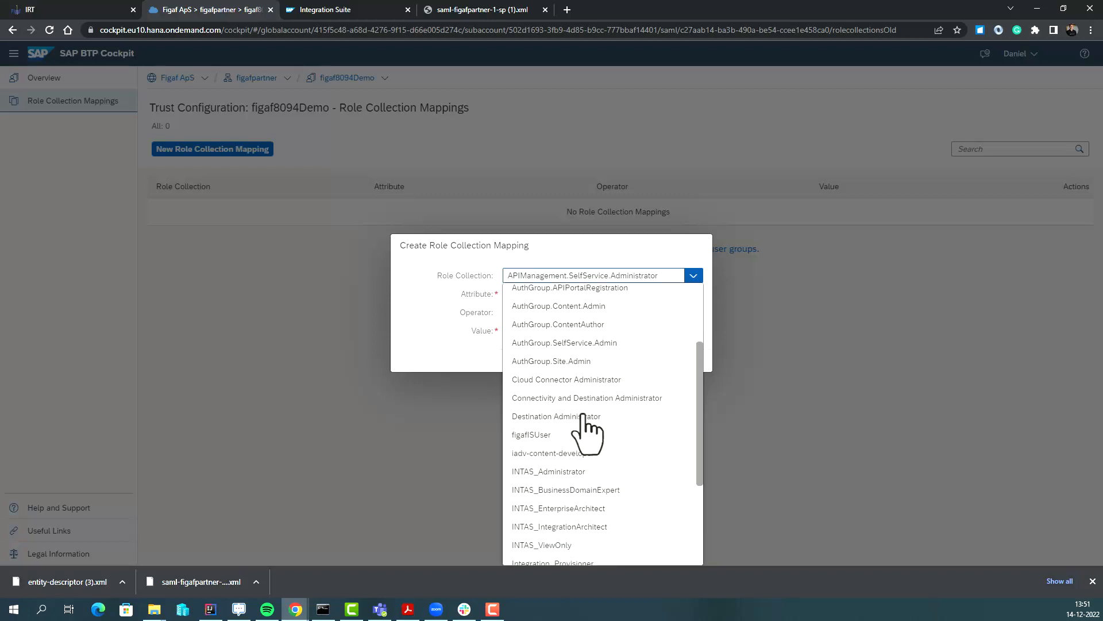
scroll(584, 445, "down", 3)
left_click(565, 447)
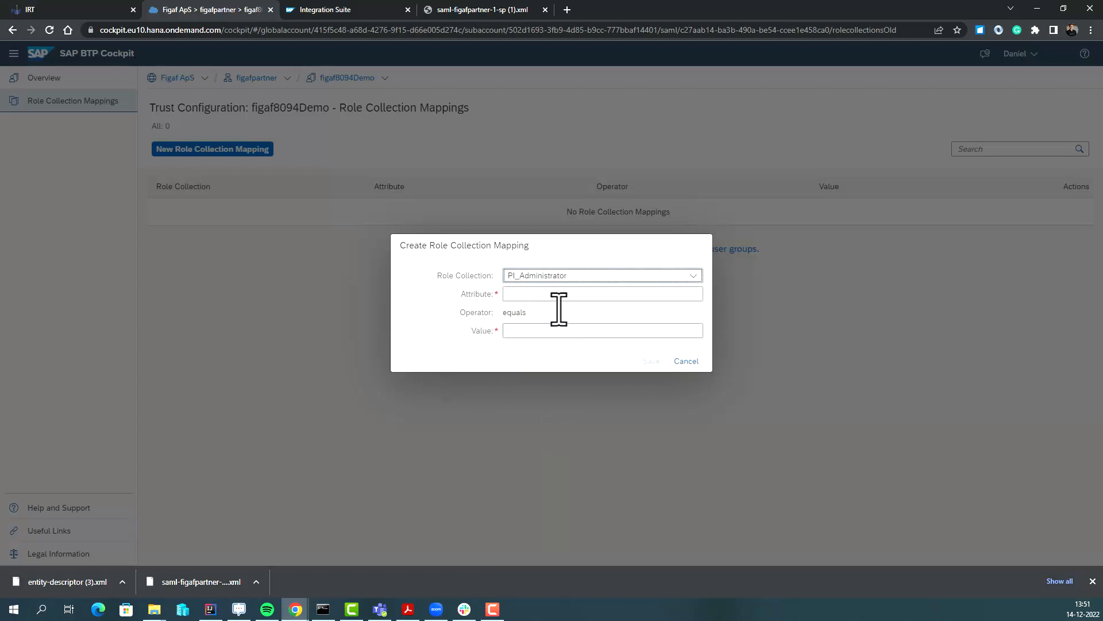
left_click(559, 294)
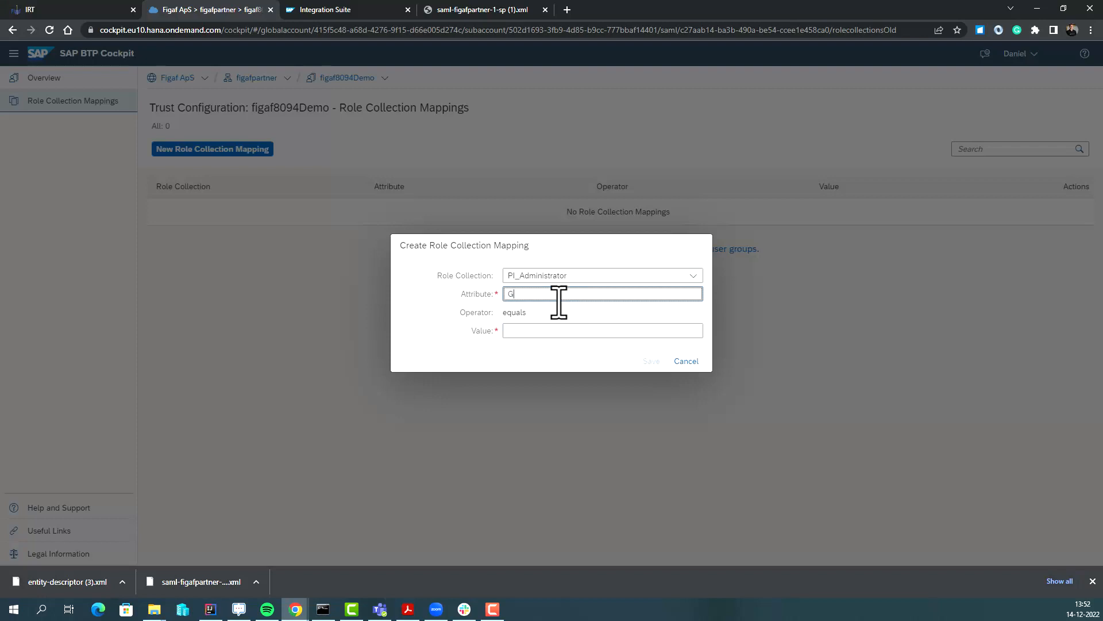
type("Groups")
key("Tab")
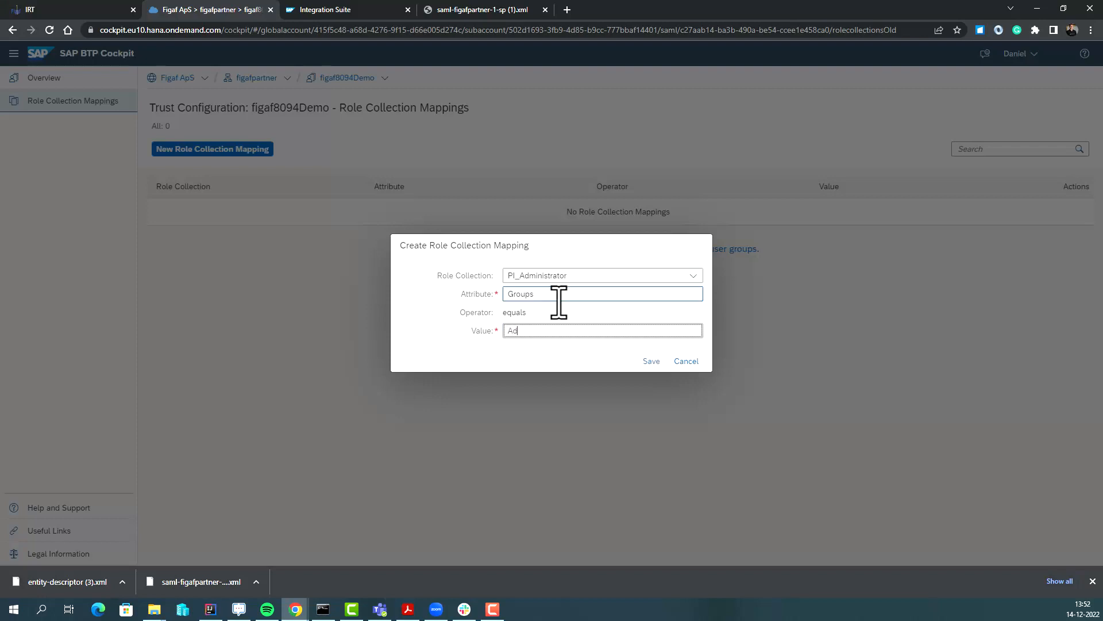
left_click(651, 360)
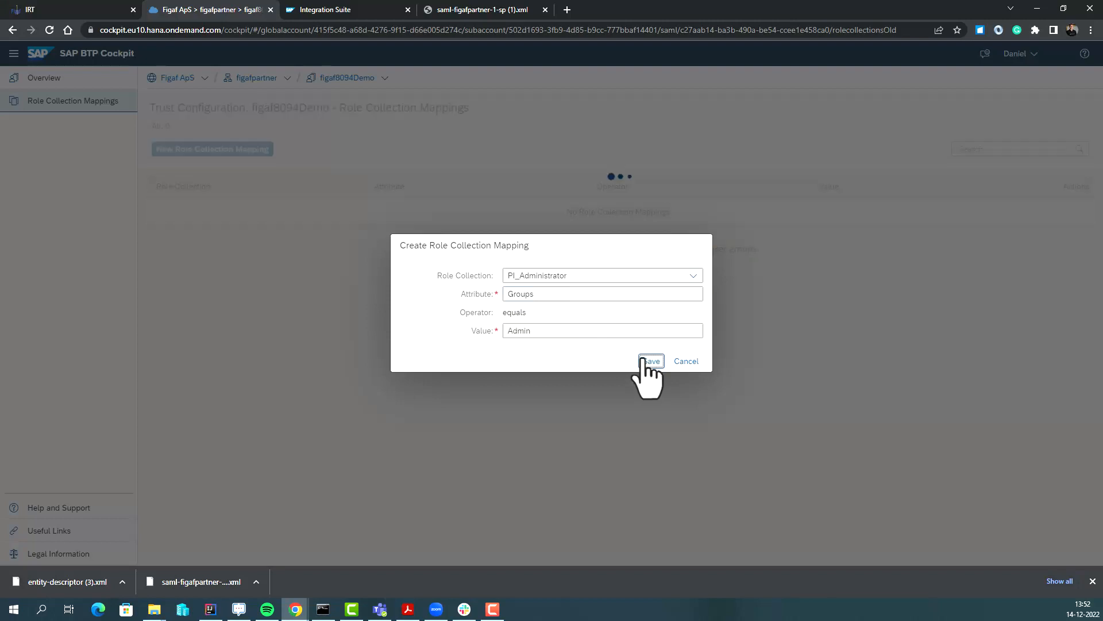
Map the PI_Business_Expert role collection to Groups equals Admin.
left_click(229, 153)
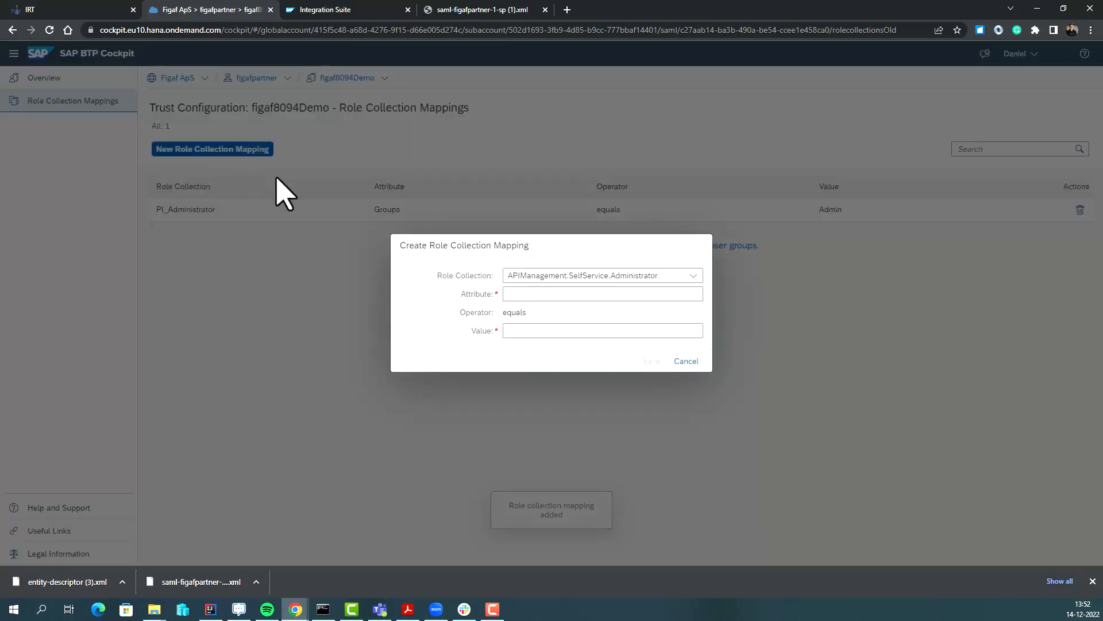
left_click(578, 278)
scroll(632, 445, "down", 3)
scroll(628, 428, "down", 3)
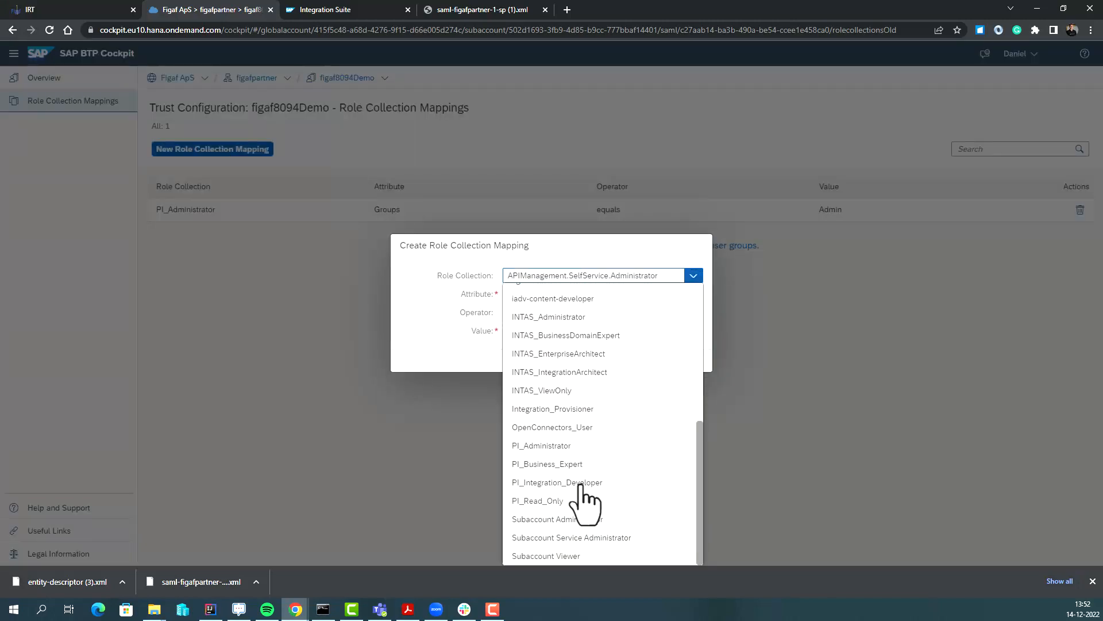
left_click(577, 463)
left_click(533, 295)
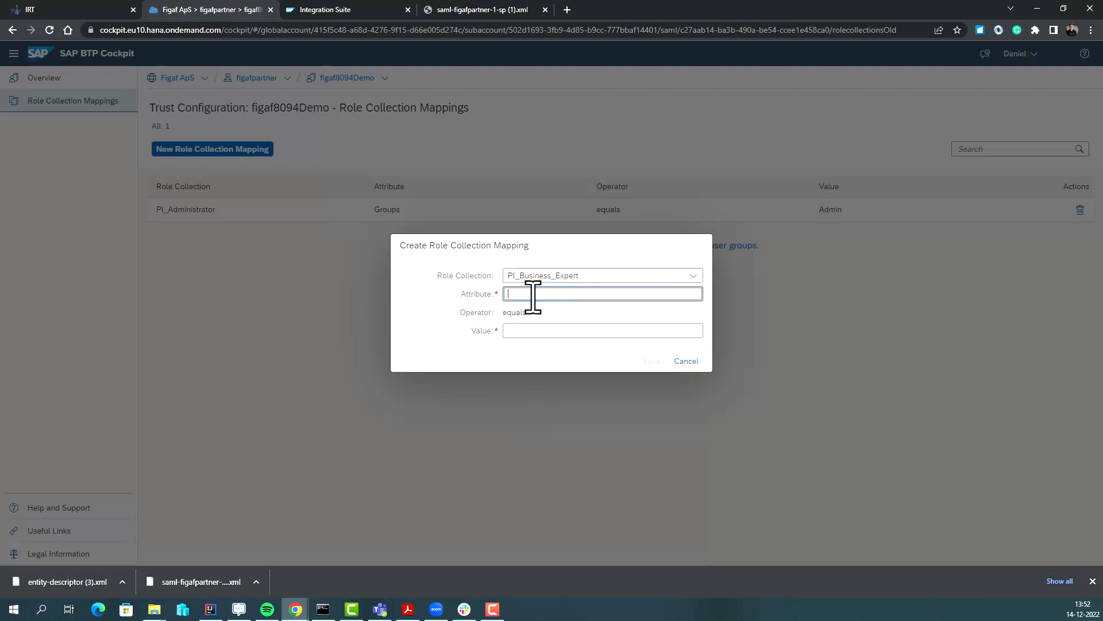
type("Groups")
key("Tab")
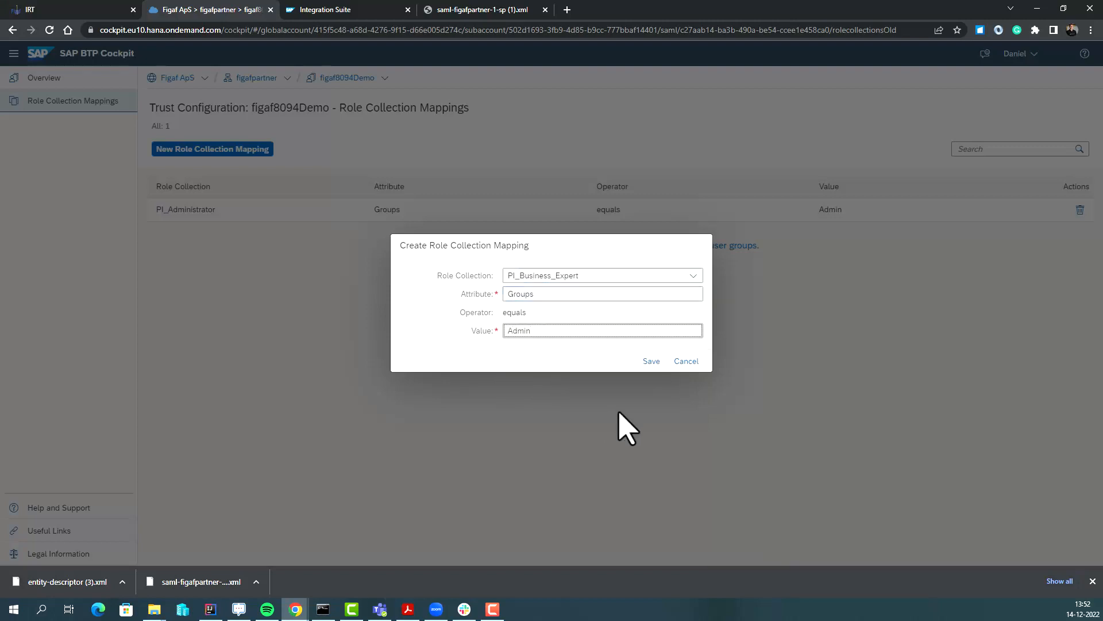
left_click(652, 361)
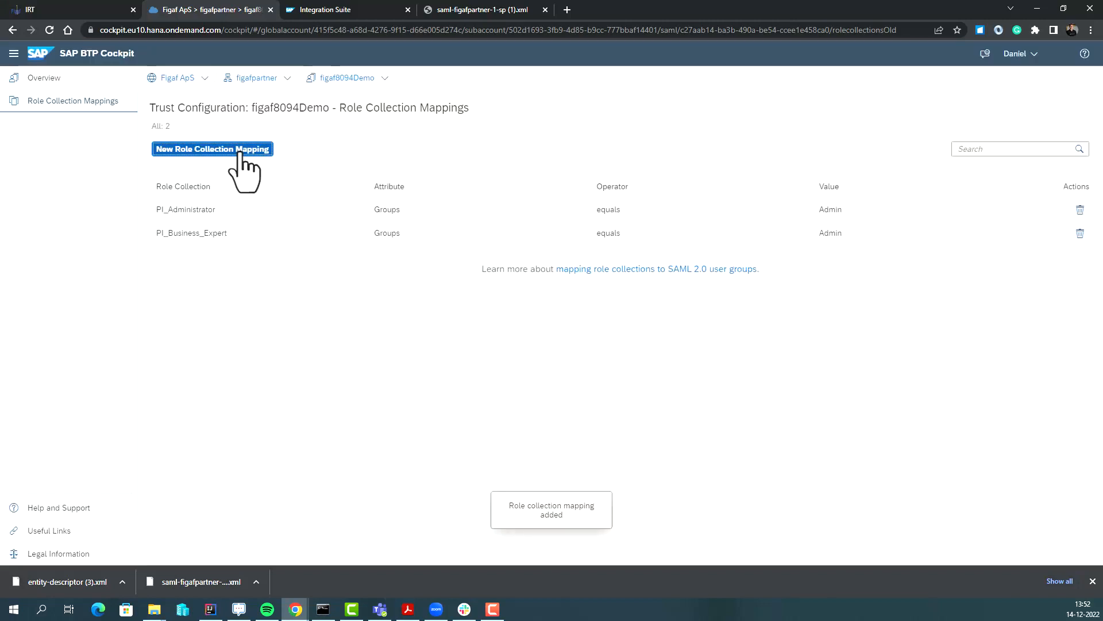
Map the PI_Integration_Developer role collection to Groups equals Admin.
left_click(242, 153)
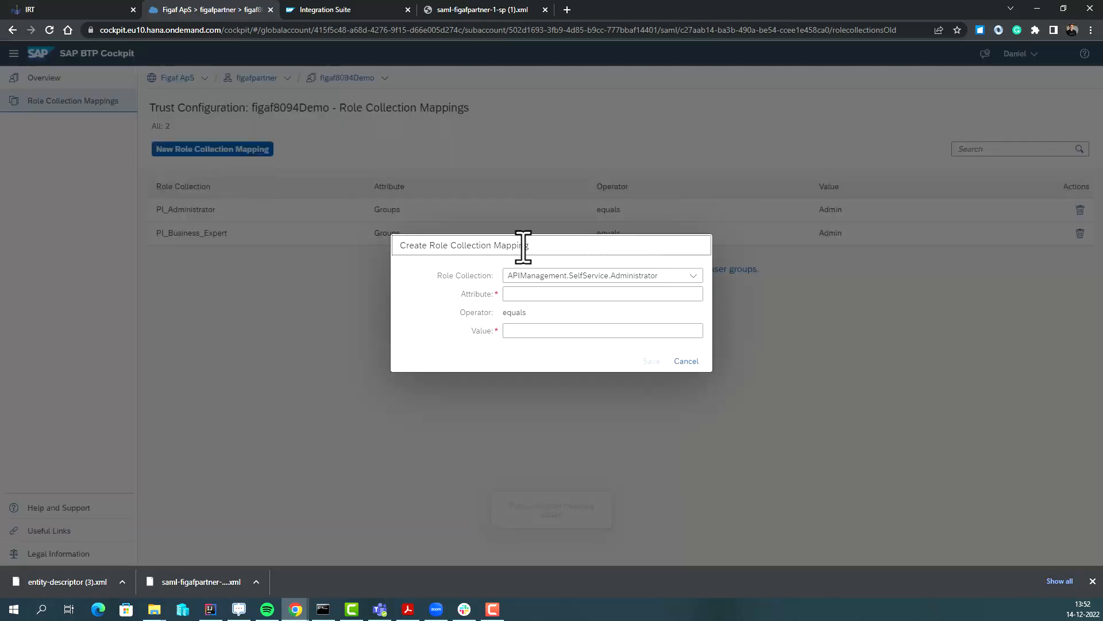
left_click(665, 276)
scroll(645, 459, "down", 3)
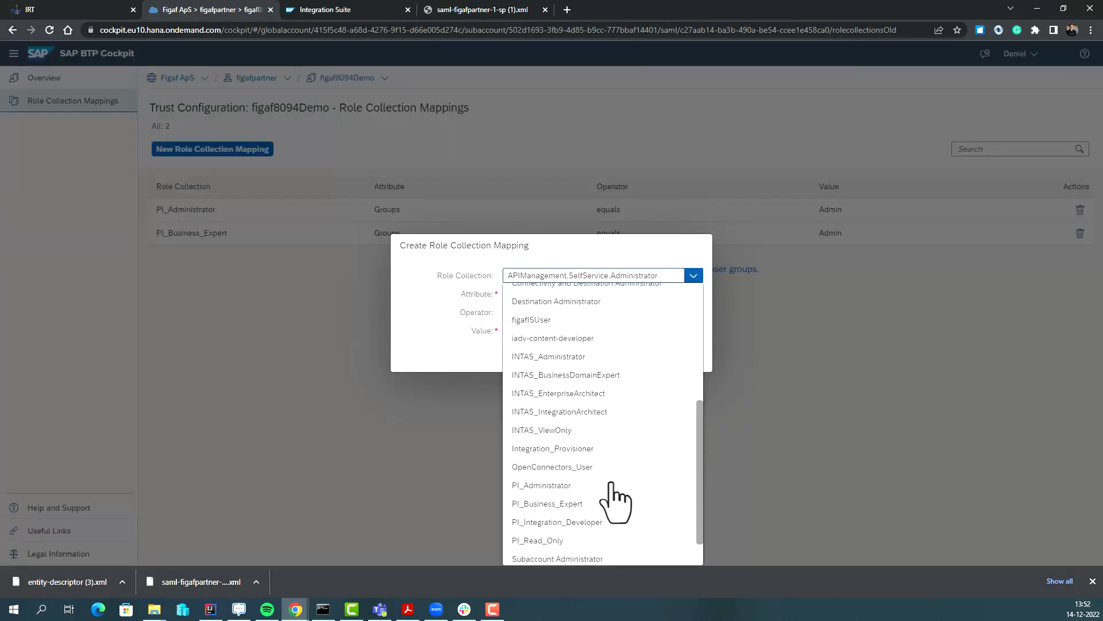
left_click(585, 520)
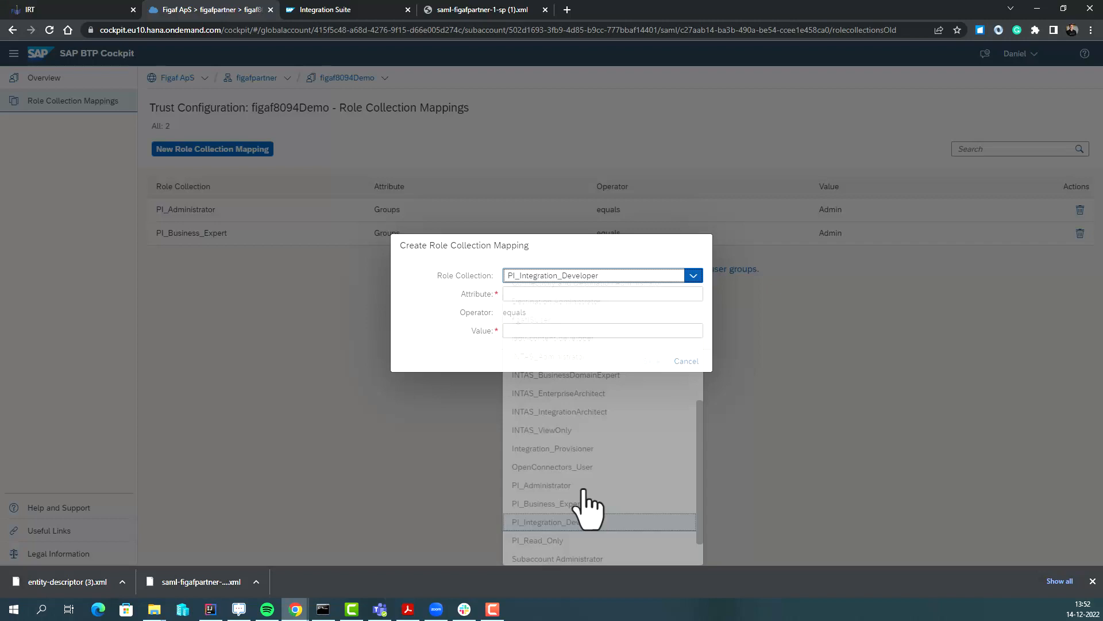
left_click(547, 295)
key("Tab")
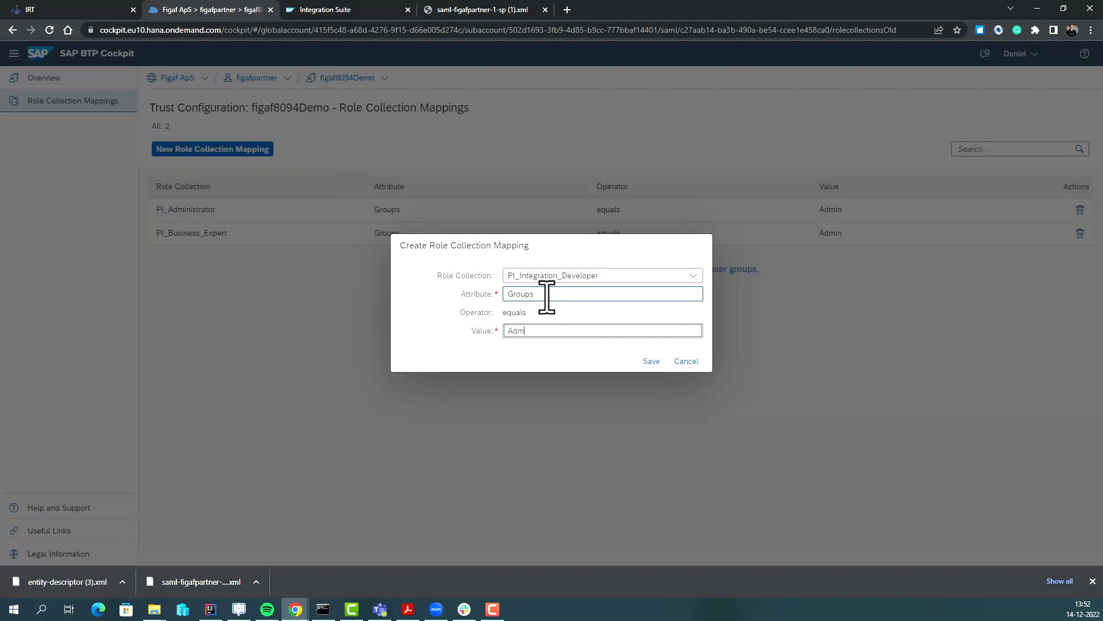
left_click(651, 361)
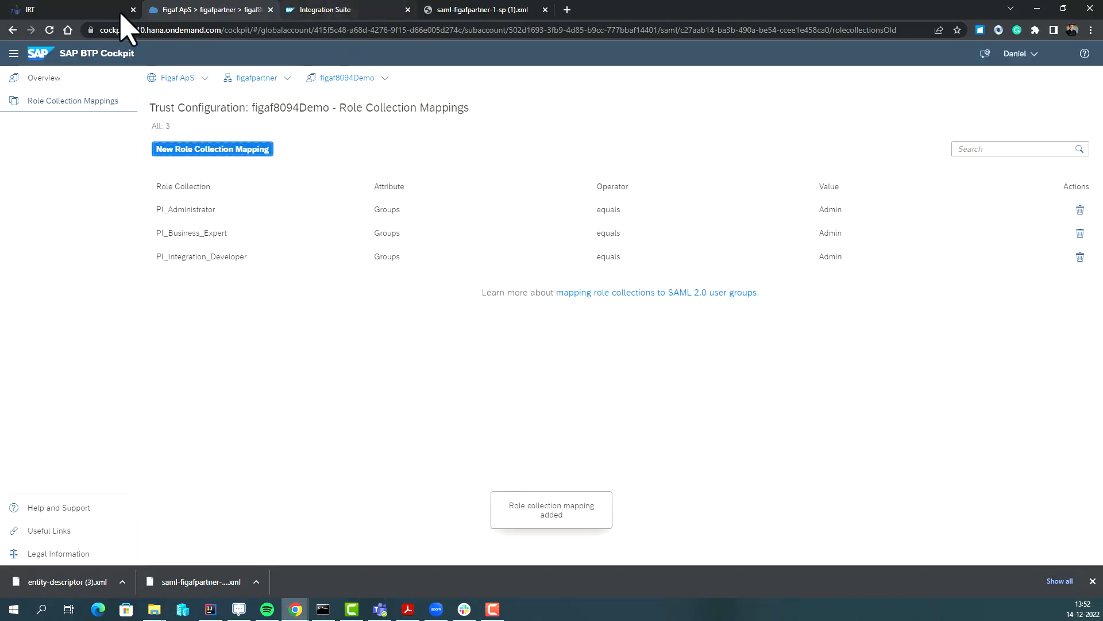
left_click(25, 9)
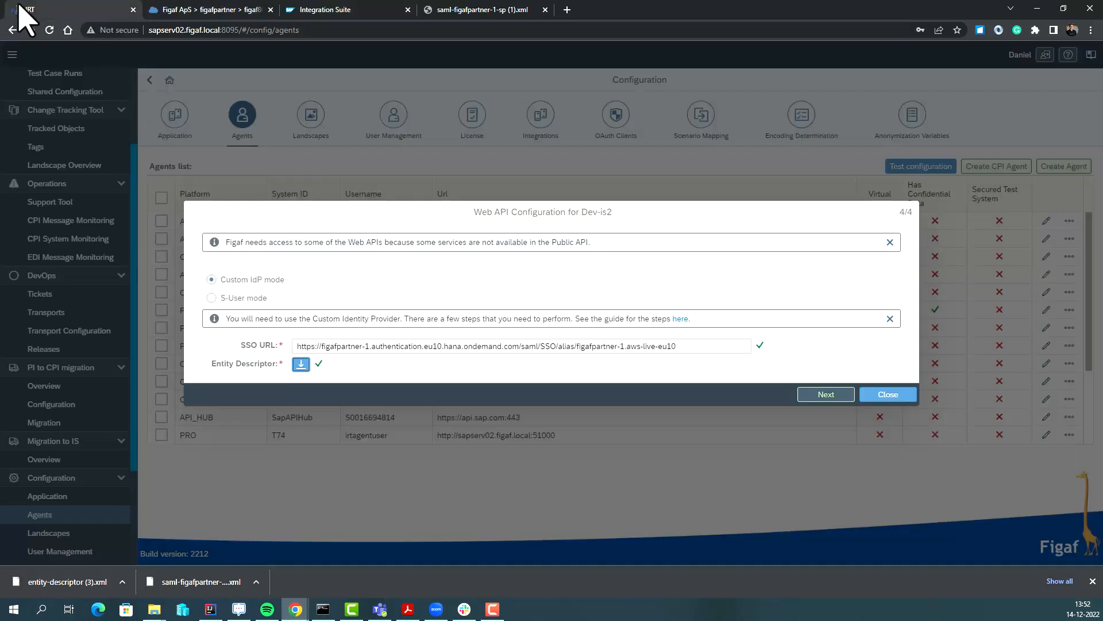
Complete the Web API check for Dev-is2 and create a sample landscape.
left_click(825, 395)
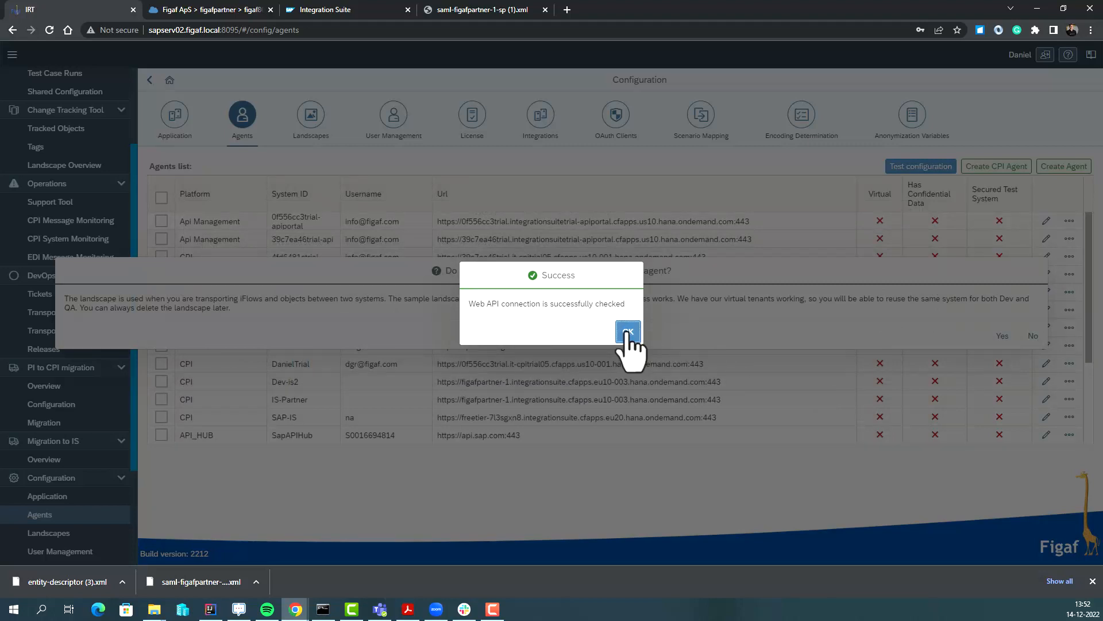
left_click(627, 333)
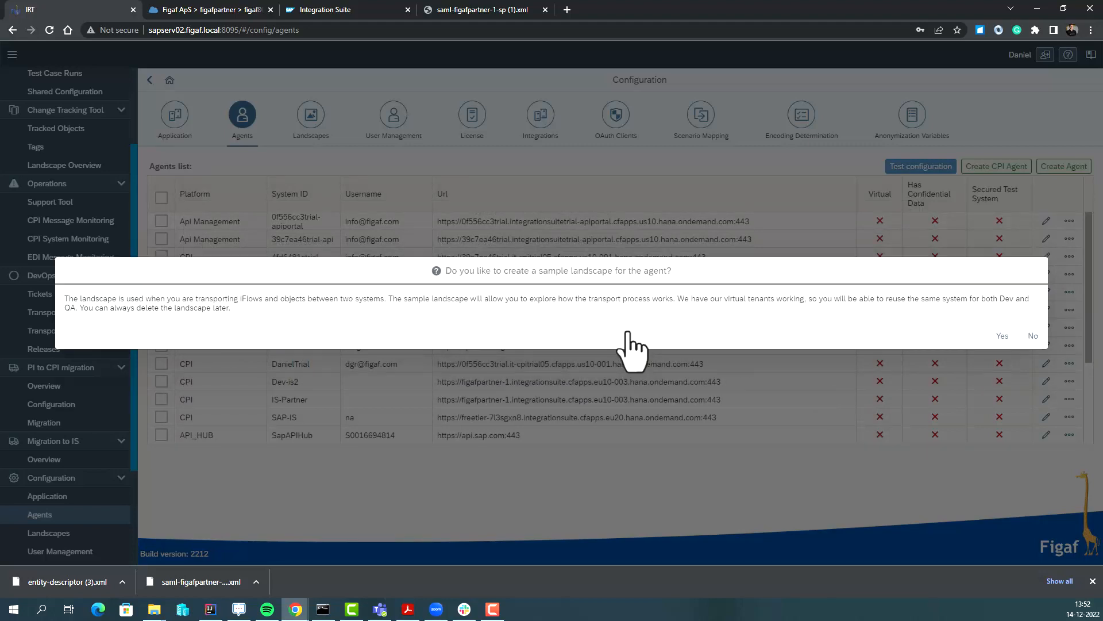
left_click(990, 337)
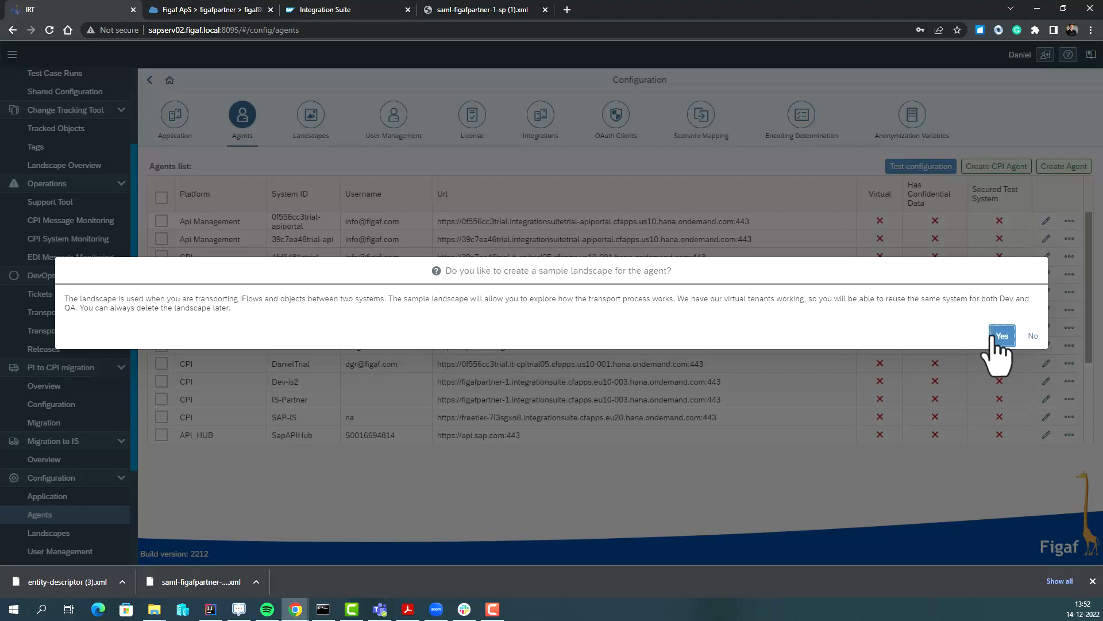
left_click(699, 331)
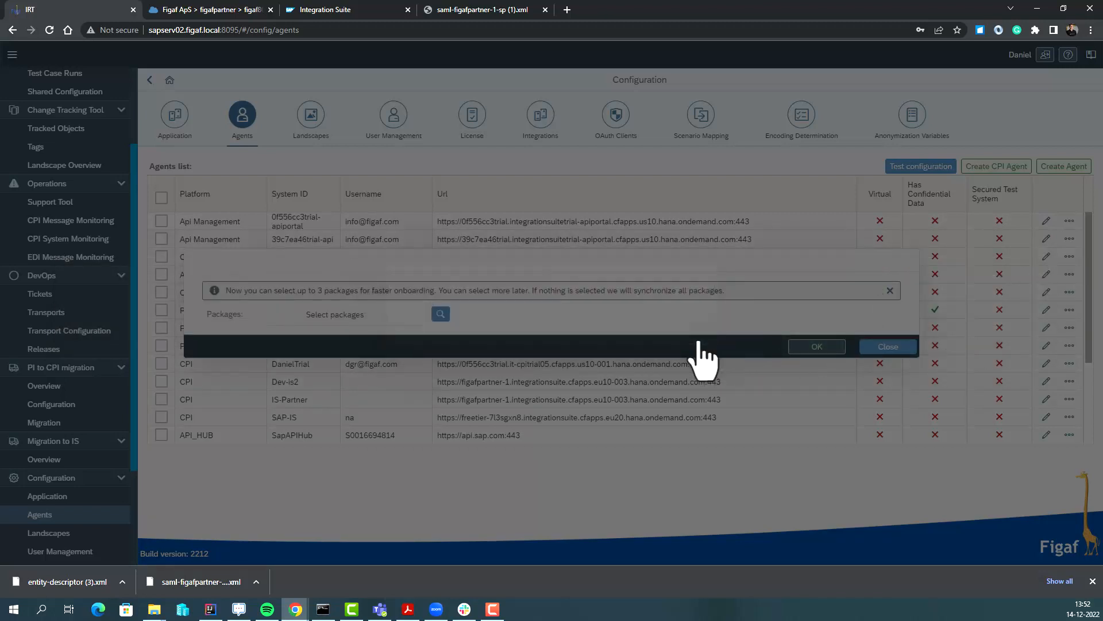
Onboard the FasterSAPCPI and SAPResponsibleDesignandProductionwithSAPERP packages to finish agent setup.
left_click(440, 314)
left_click(446, 148)
left_click(446, 191)
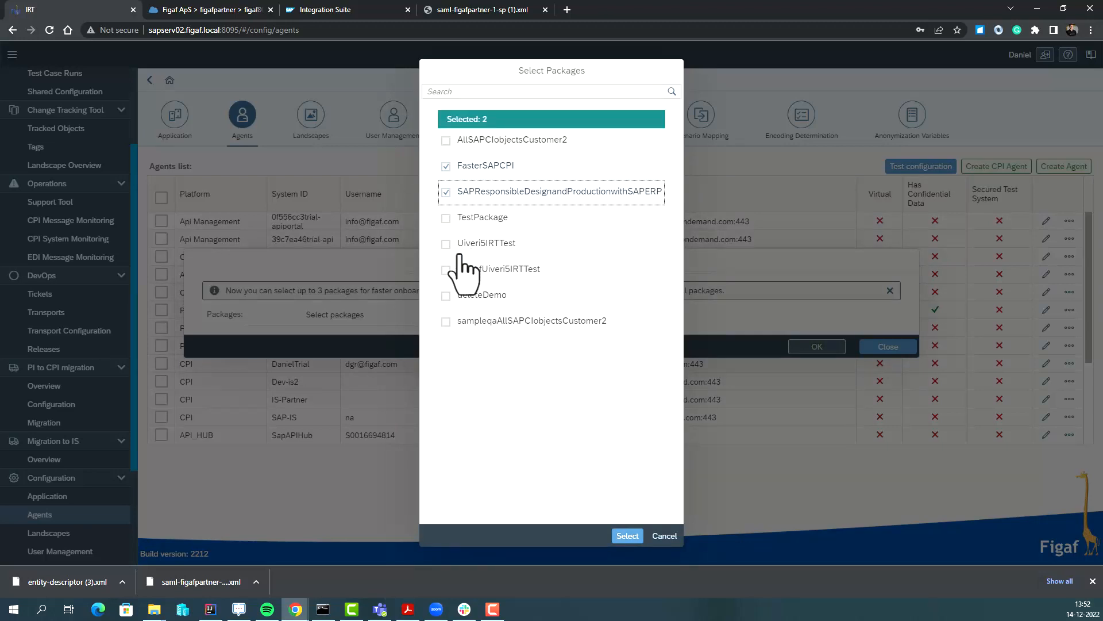
left_click(626, 551)
left_click(808, 359)
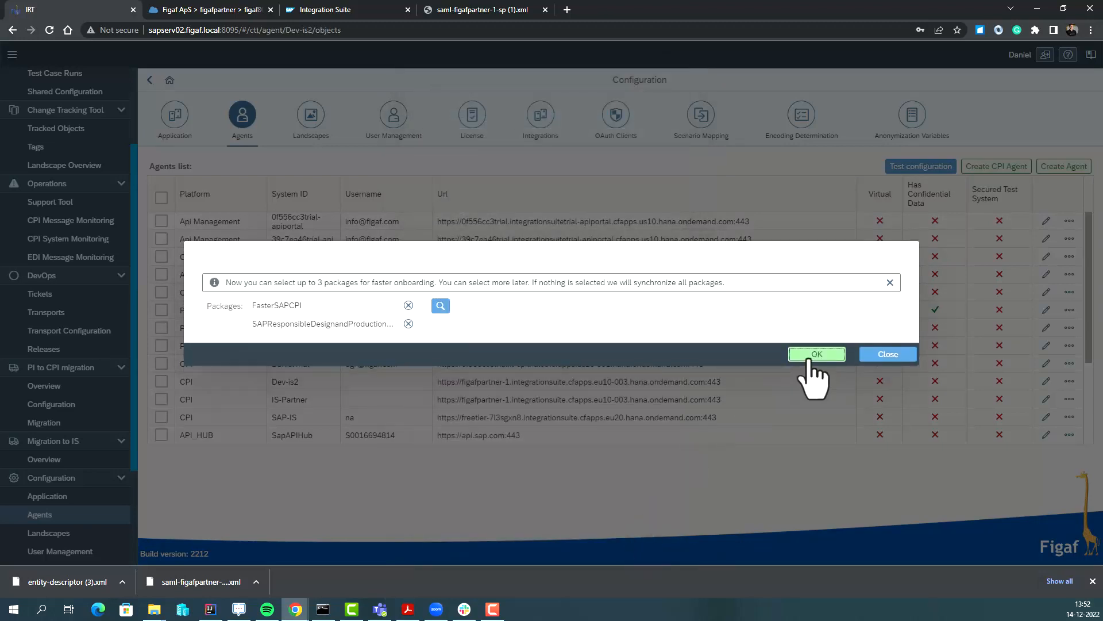
left_click(815, 332)
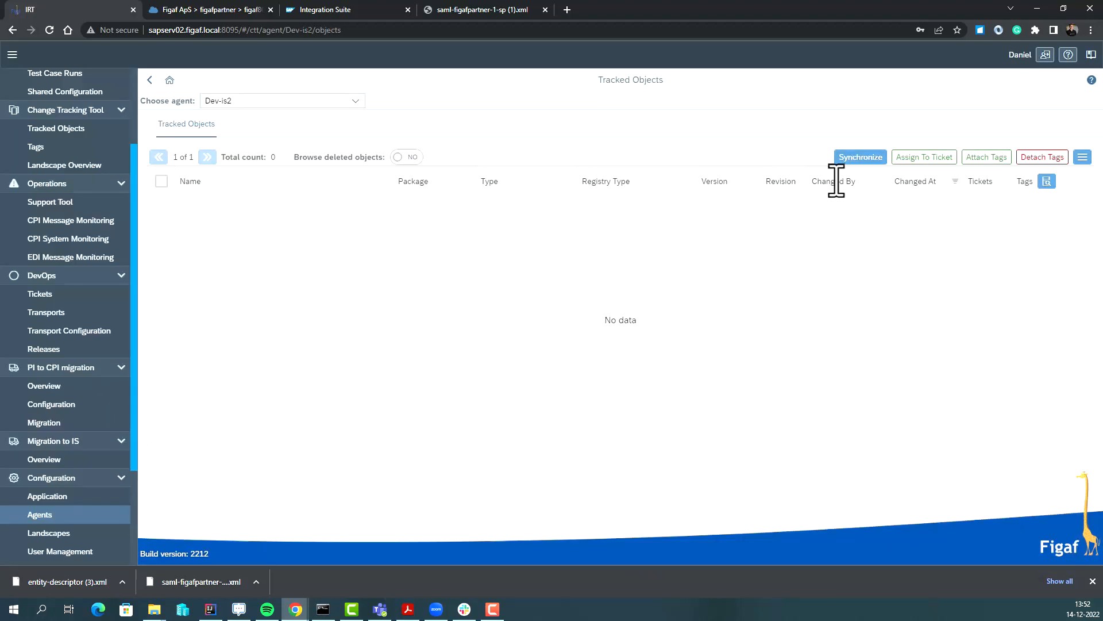
Synchronize the two selected packages, bringing 16 objects into Dev-is2's Tracked Objects.
left_click(861, 157)
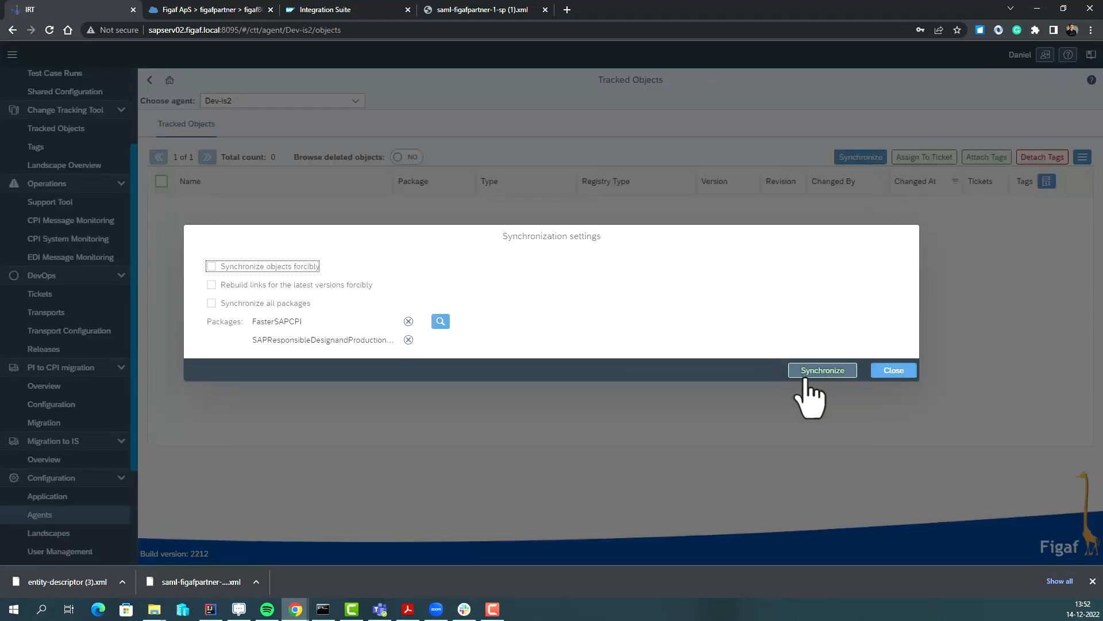
left_click(805, 371)
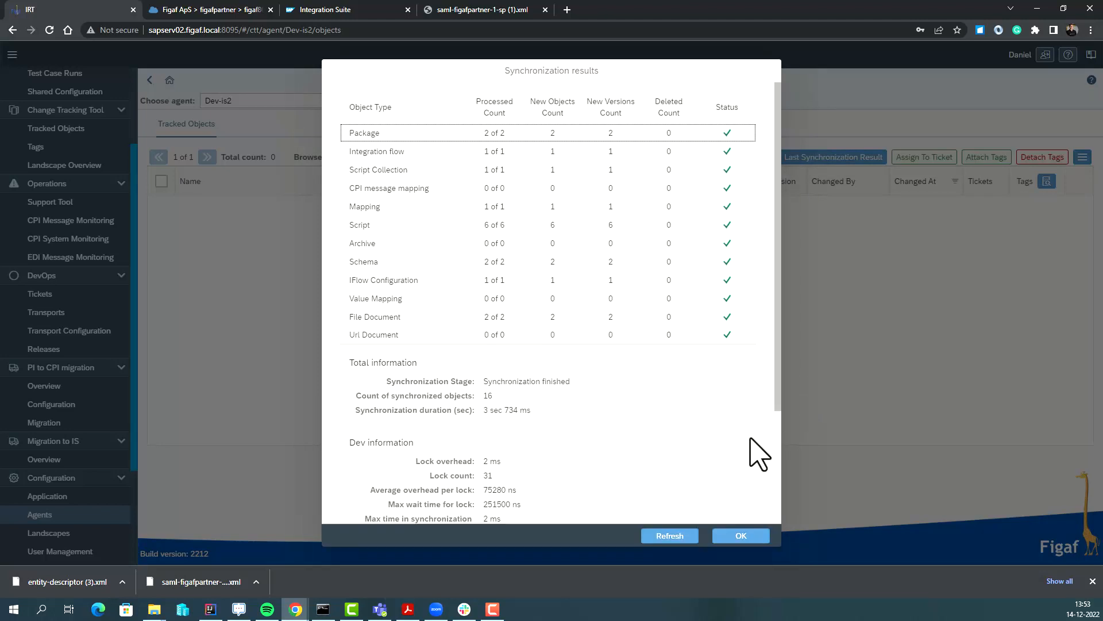
left_click(736, 536)
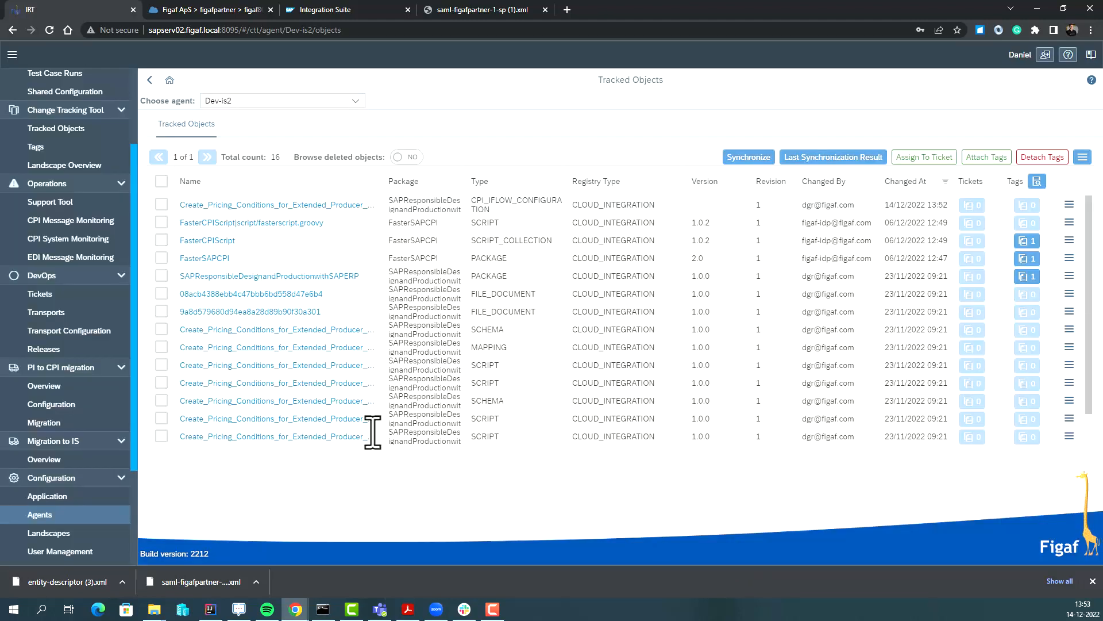